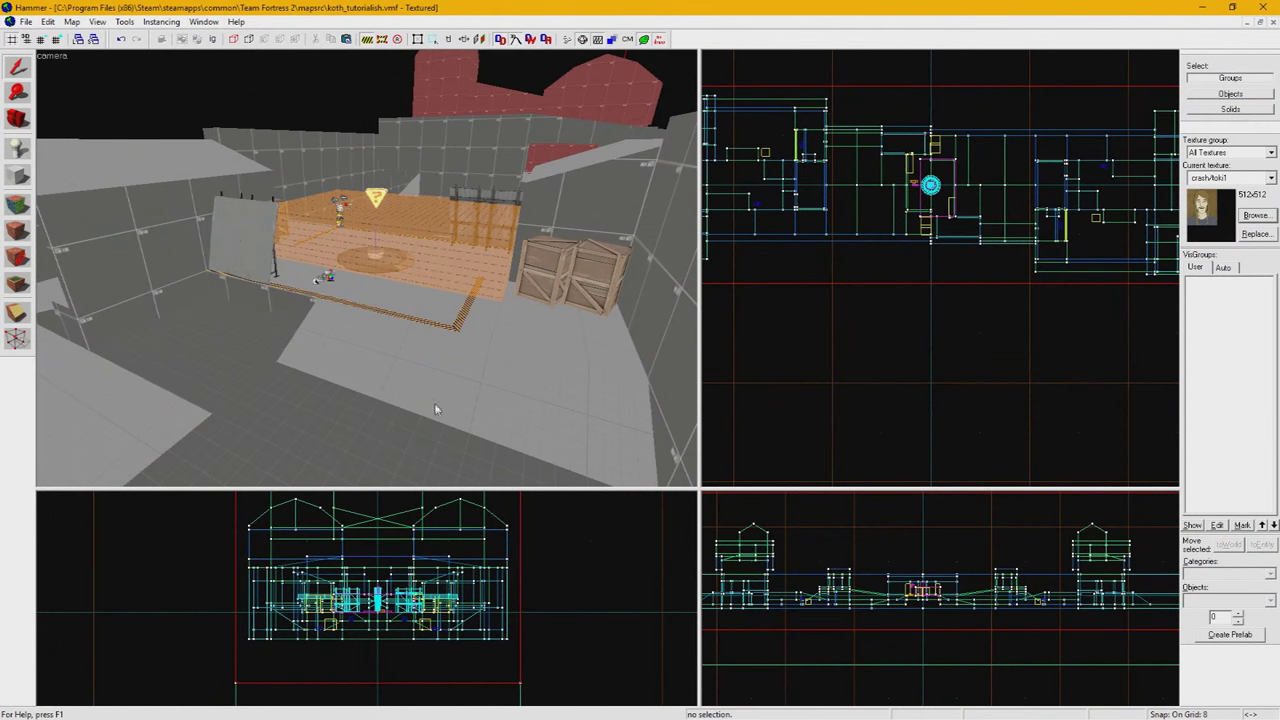
Examine the central control point area, its surrounding walls, ramps and crates in the 3D camera view
{"action": "key", "text": "z"}
{"action": "key", "text": "w"}
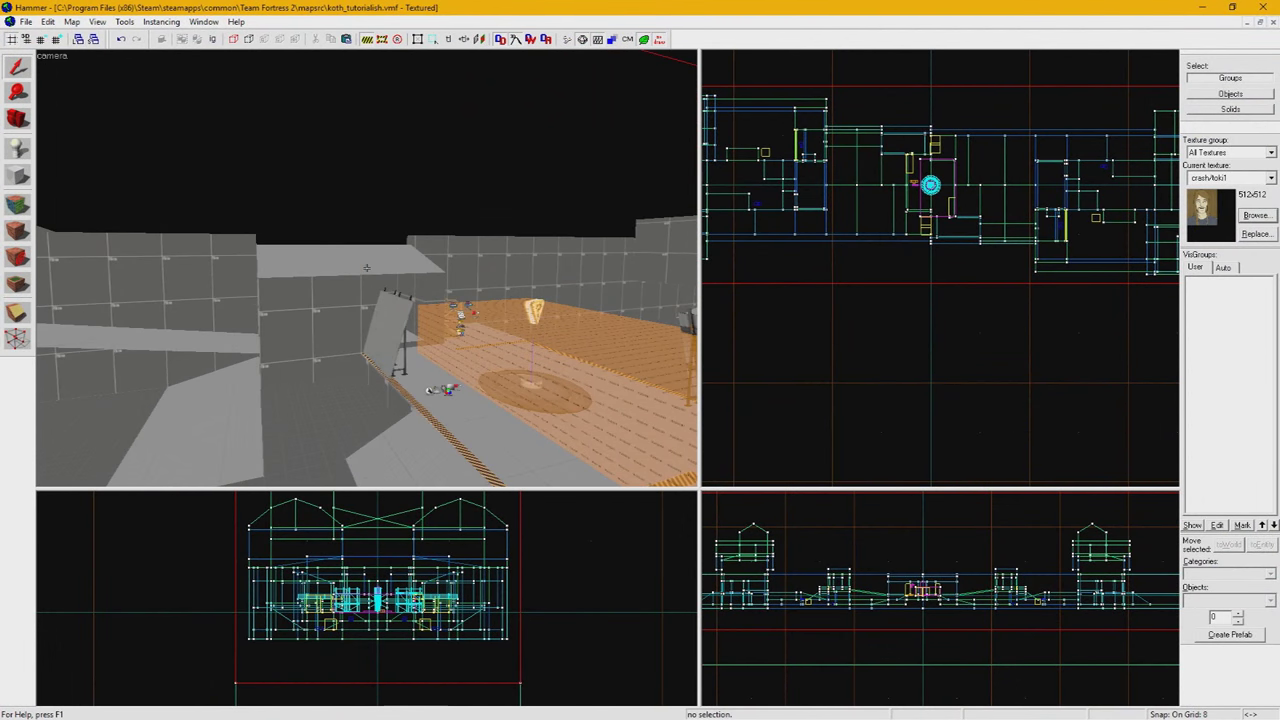
{"action": "key", "text": "w"}
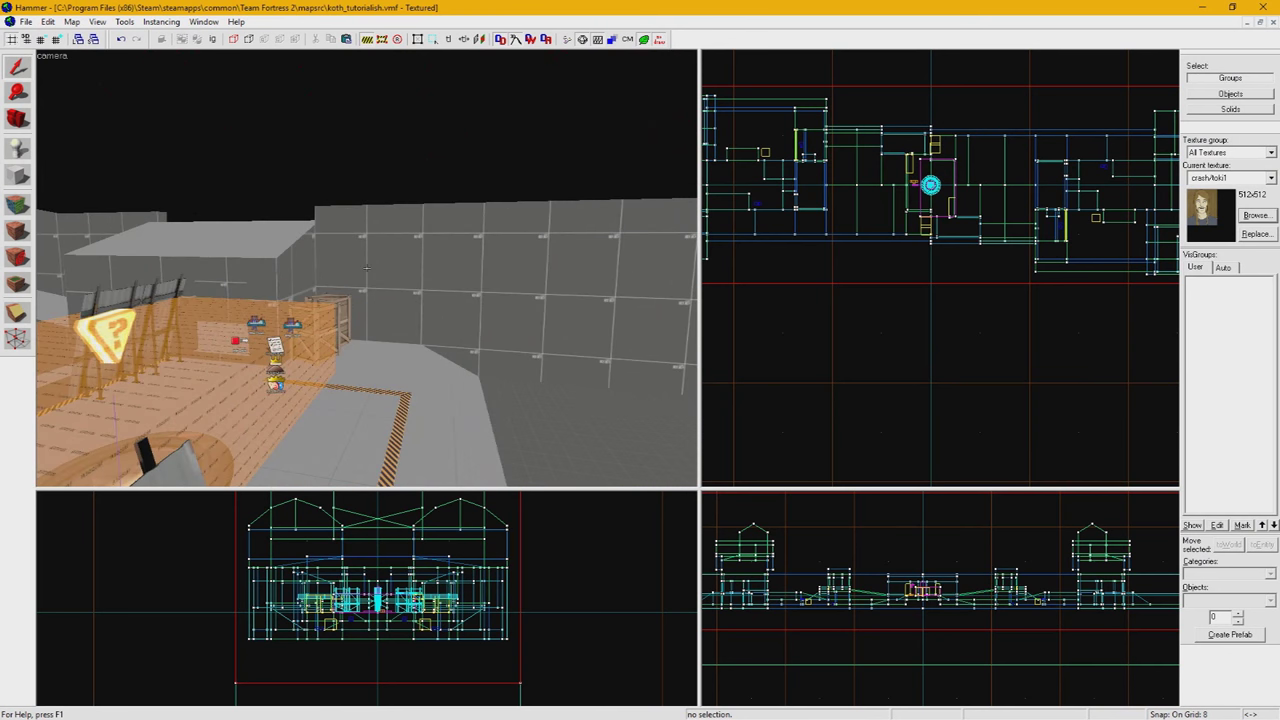
{"action": "key", "text": "w"}
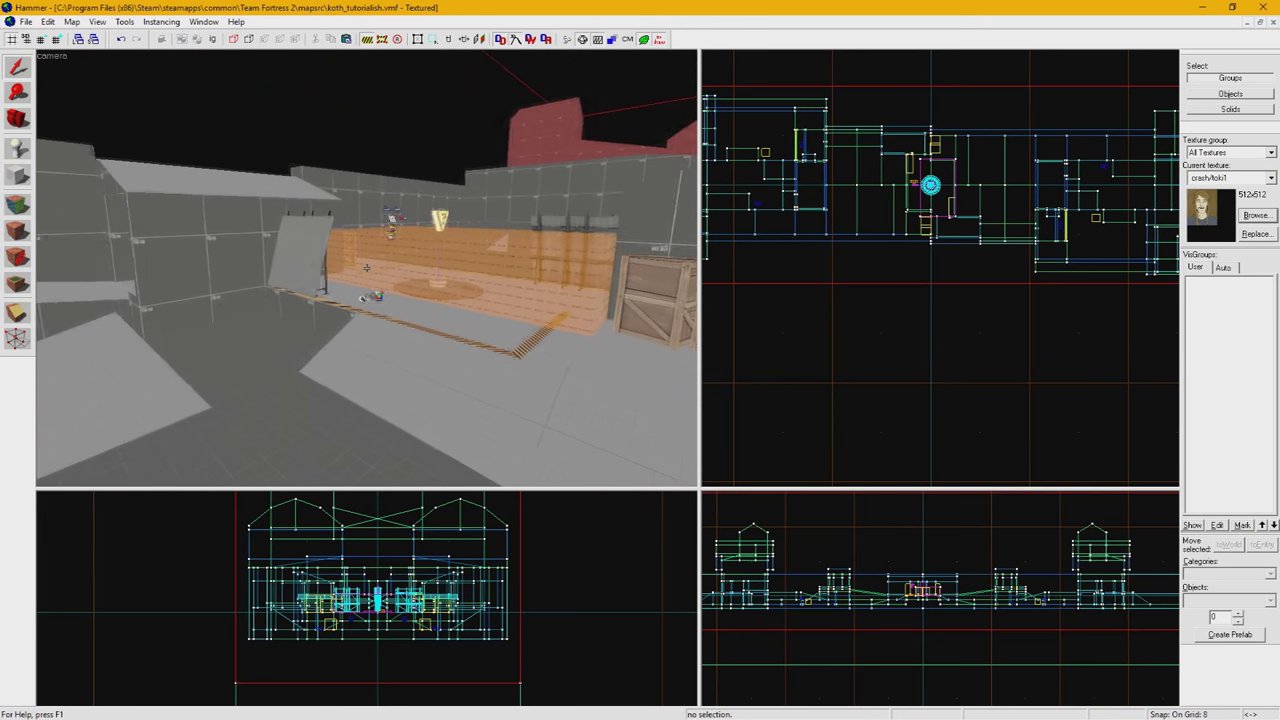
{"action": "key", "text": "z"}
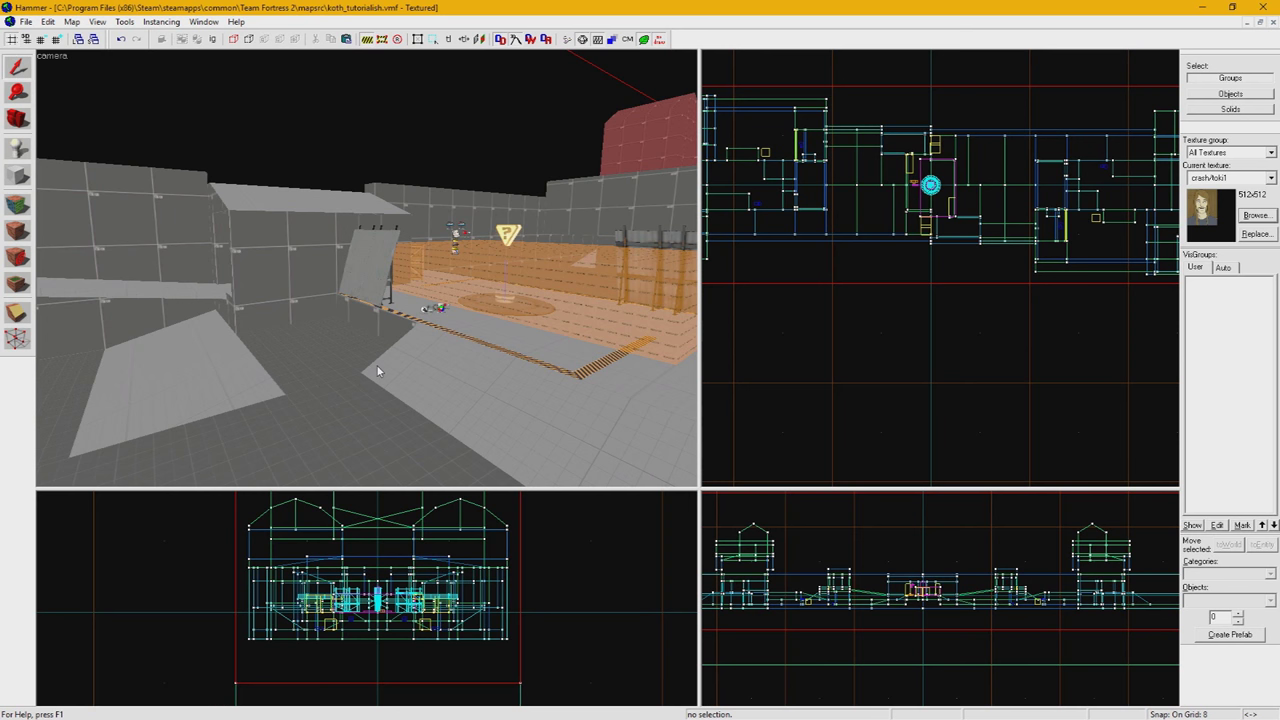
{"action": "key", "text": "z"}
{"action": "key", "text": "s"}
{"action": "key", "text": "z"}
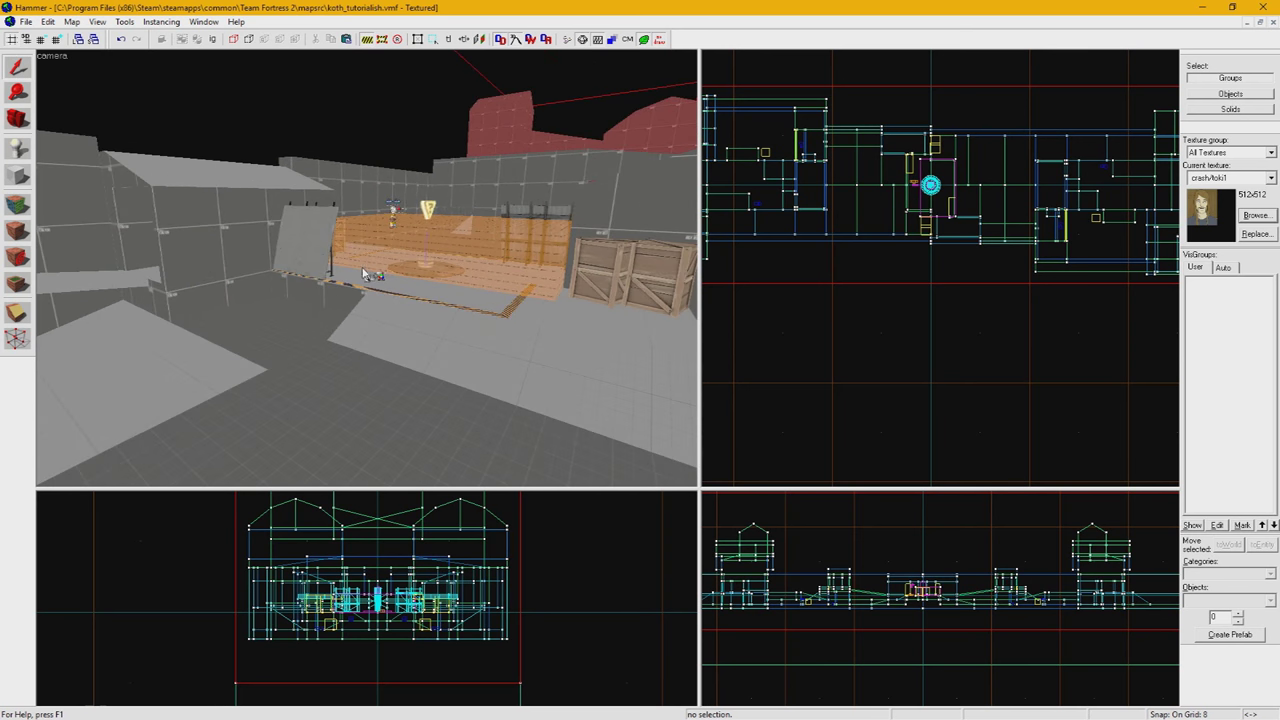
Compile the map with normal BSP, fast VIS and fast RAD, and run it in Team Fortress 2
{"action": "left_click", "coordinate": [26, 21]}
{"action": "left_click", "coordinate": [70, 164]}
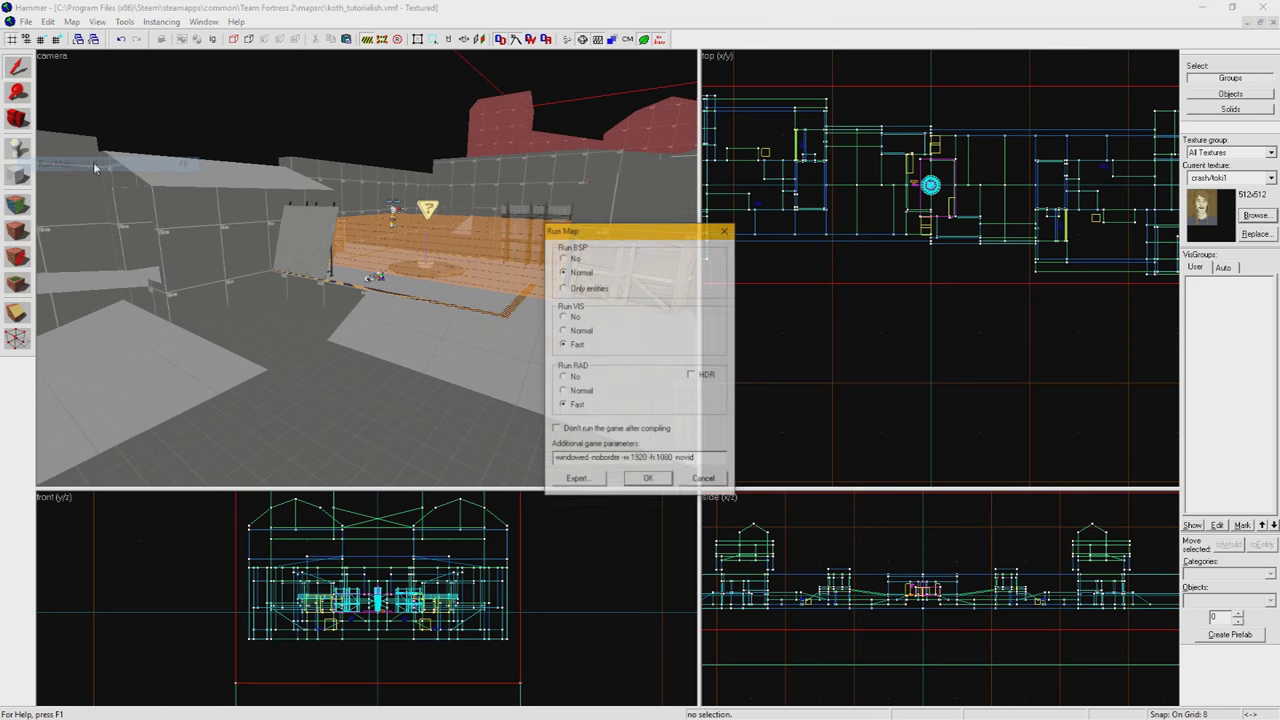
{"action": "left_click", "coordinate": [648, 480]}
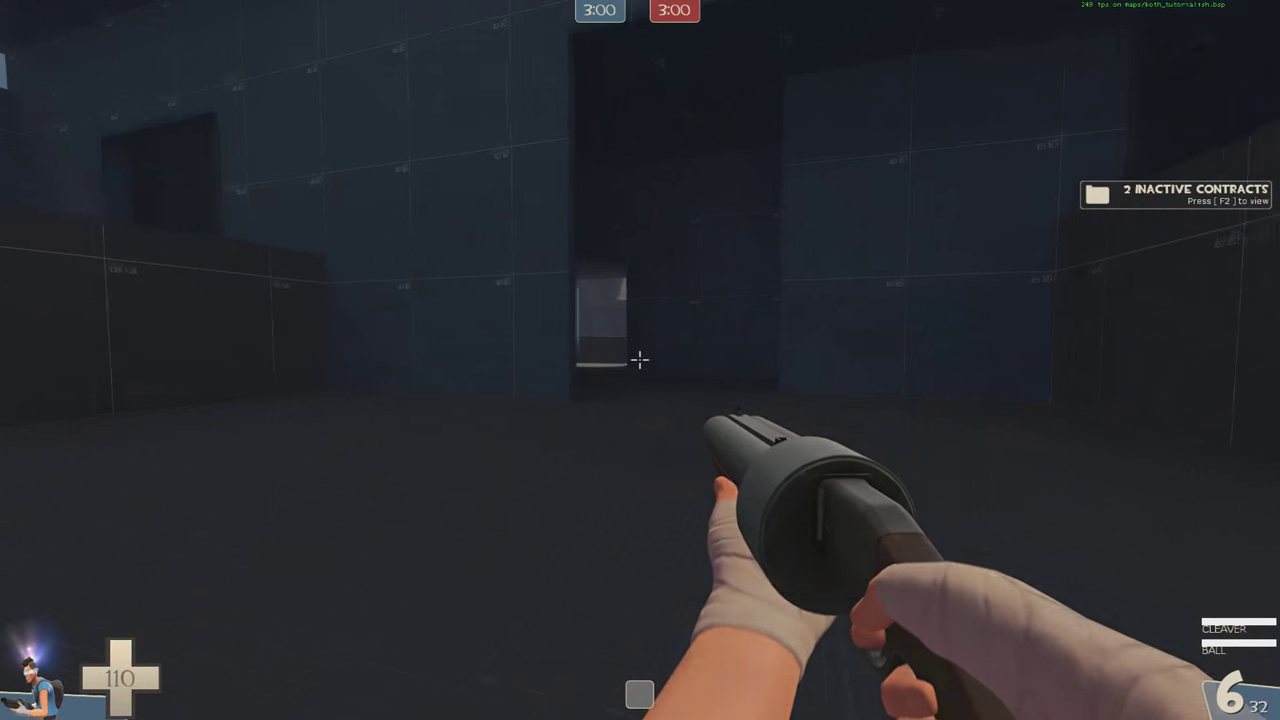
Walk the compiled map's routes from the BLU spawn area towards the central control point as Scout and as Heavy
{"action": "key", "text": "w"}
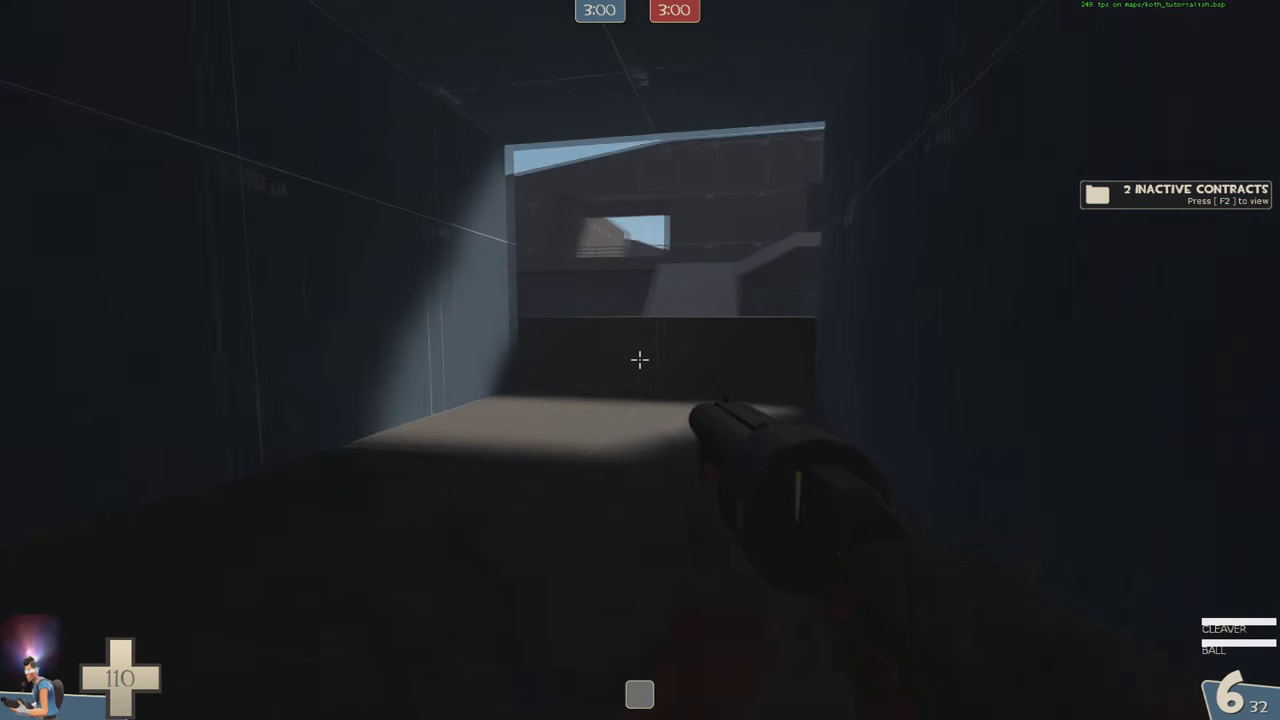
{"action": "key", "text": "w"}
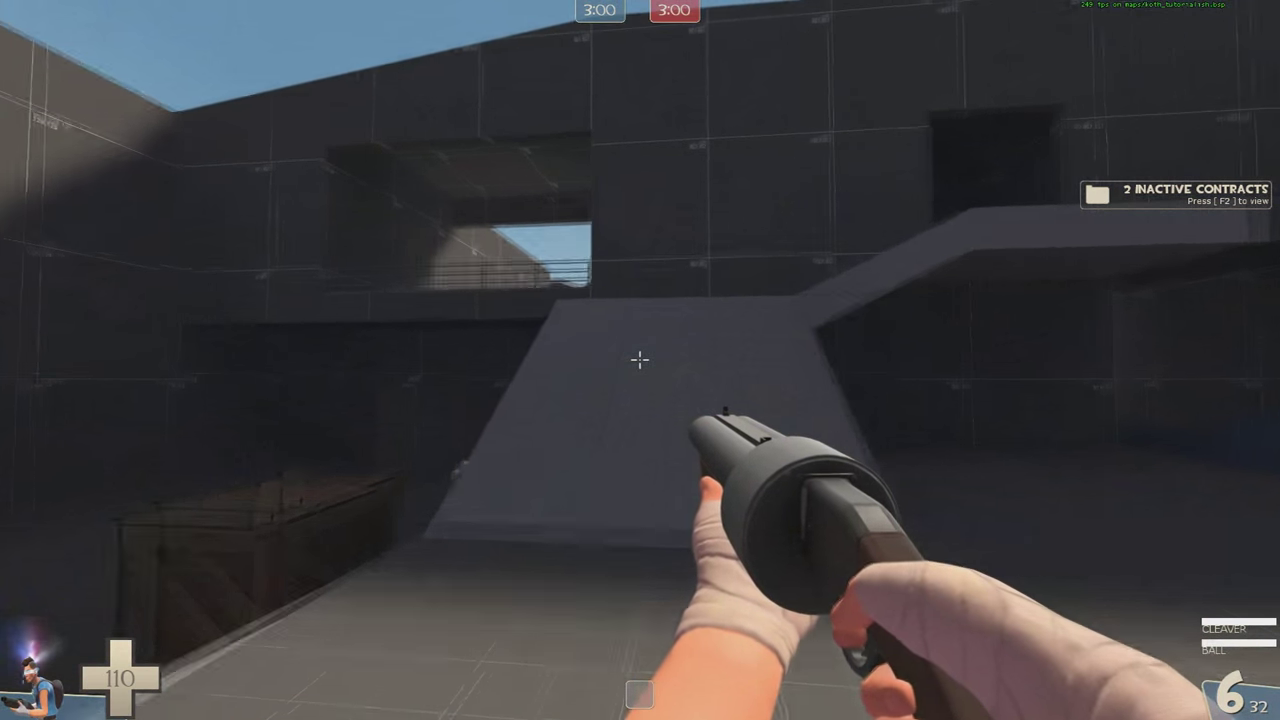
{"action": "key", "text": "w"}
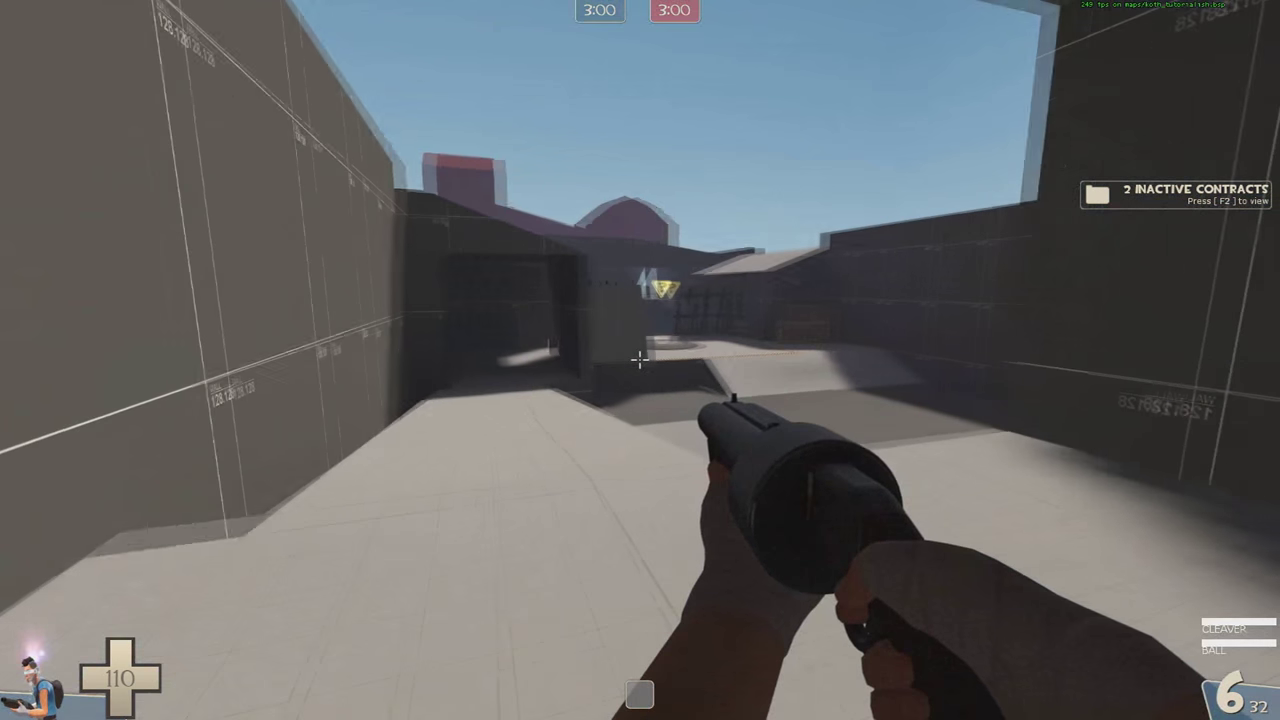
{"action": "key", "text": "w"}
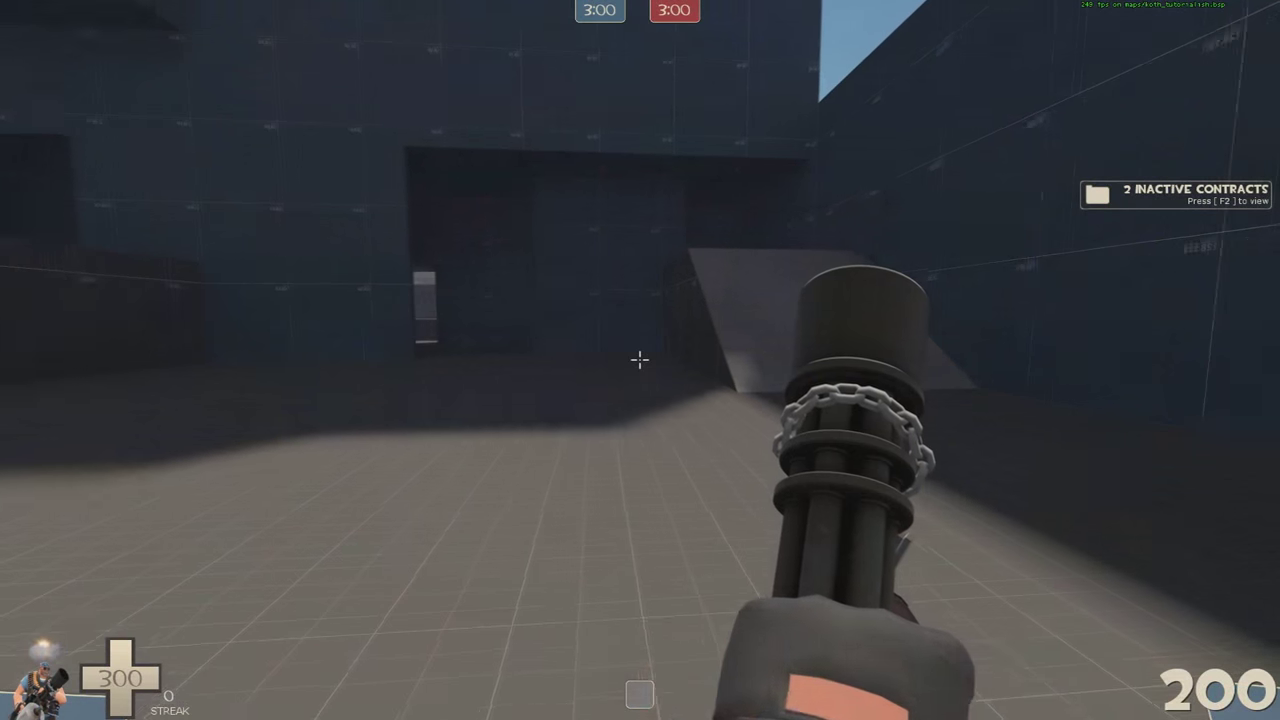
{"action": "key", "text": "w"}
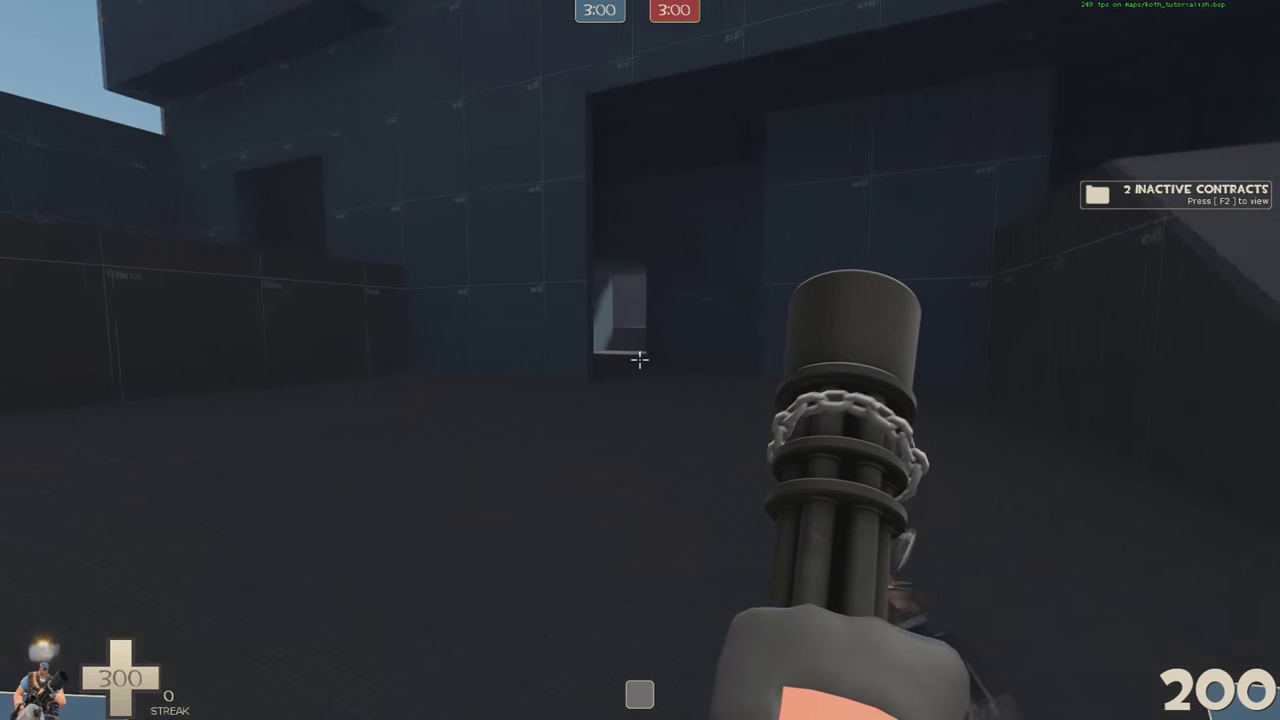
{"action": "key", "text": "w"}
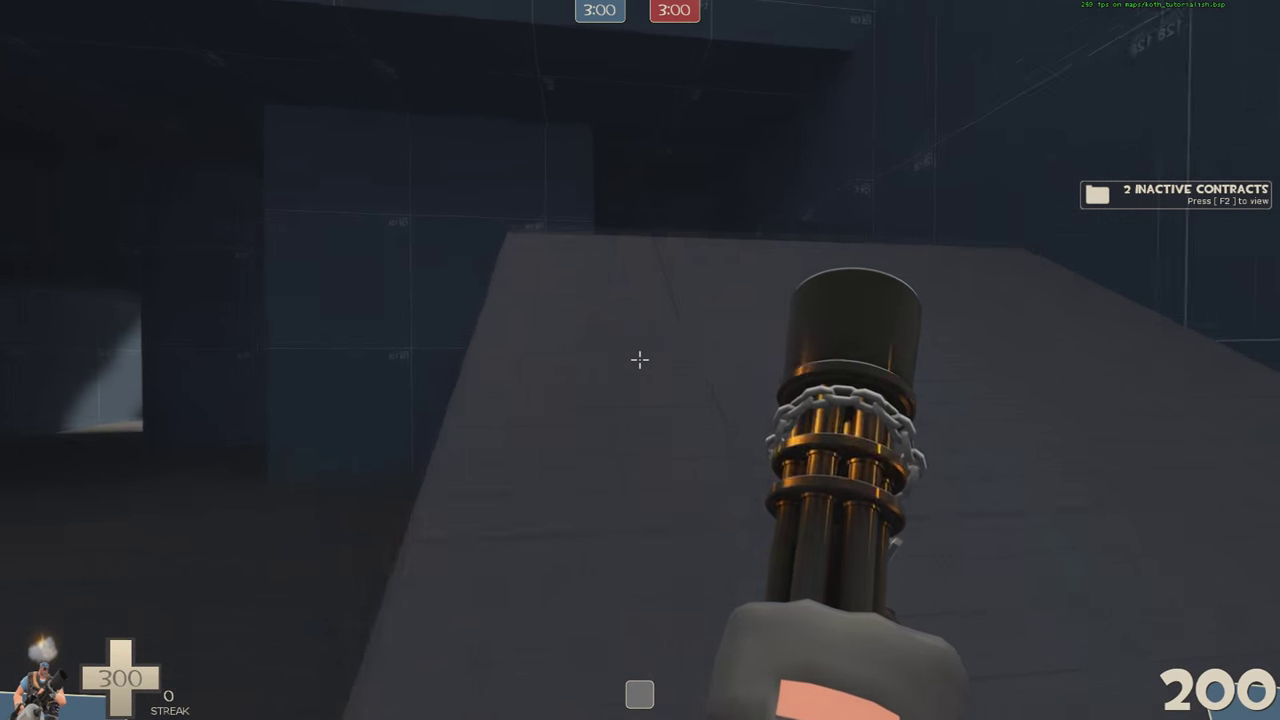
{"action": "key", "text": "w"}
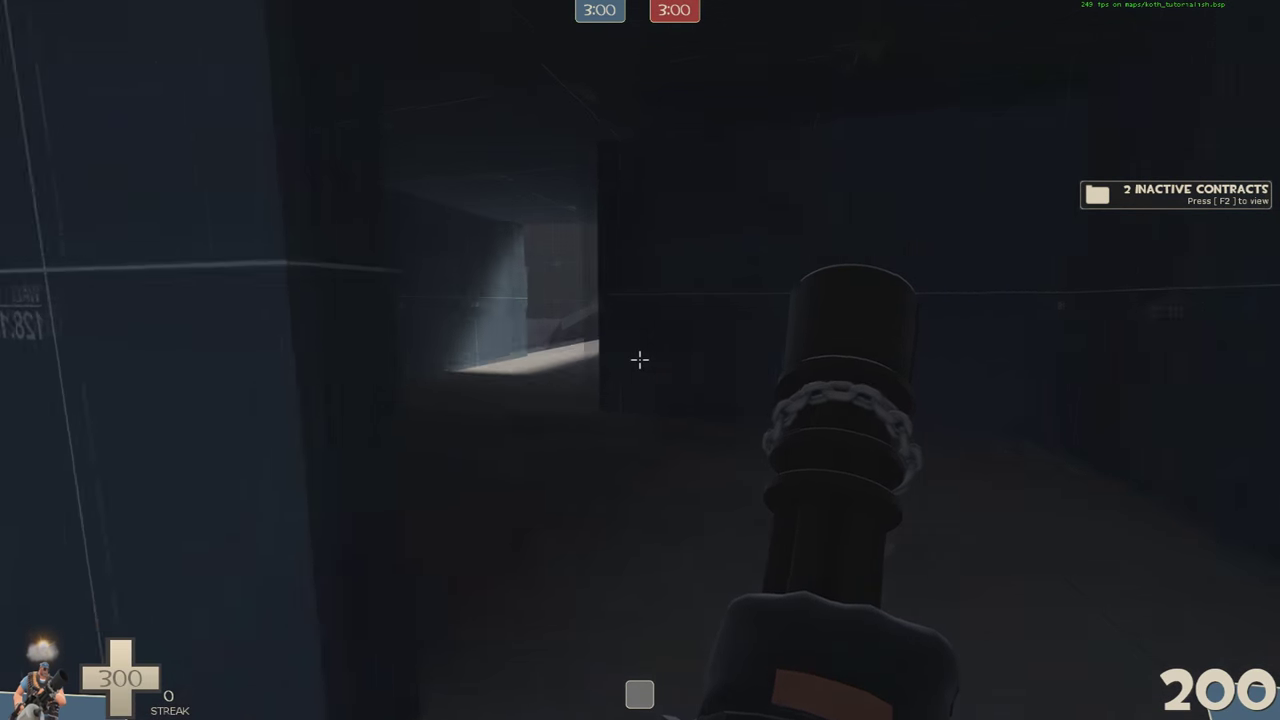
{"action": "key", "text": "w"}
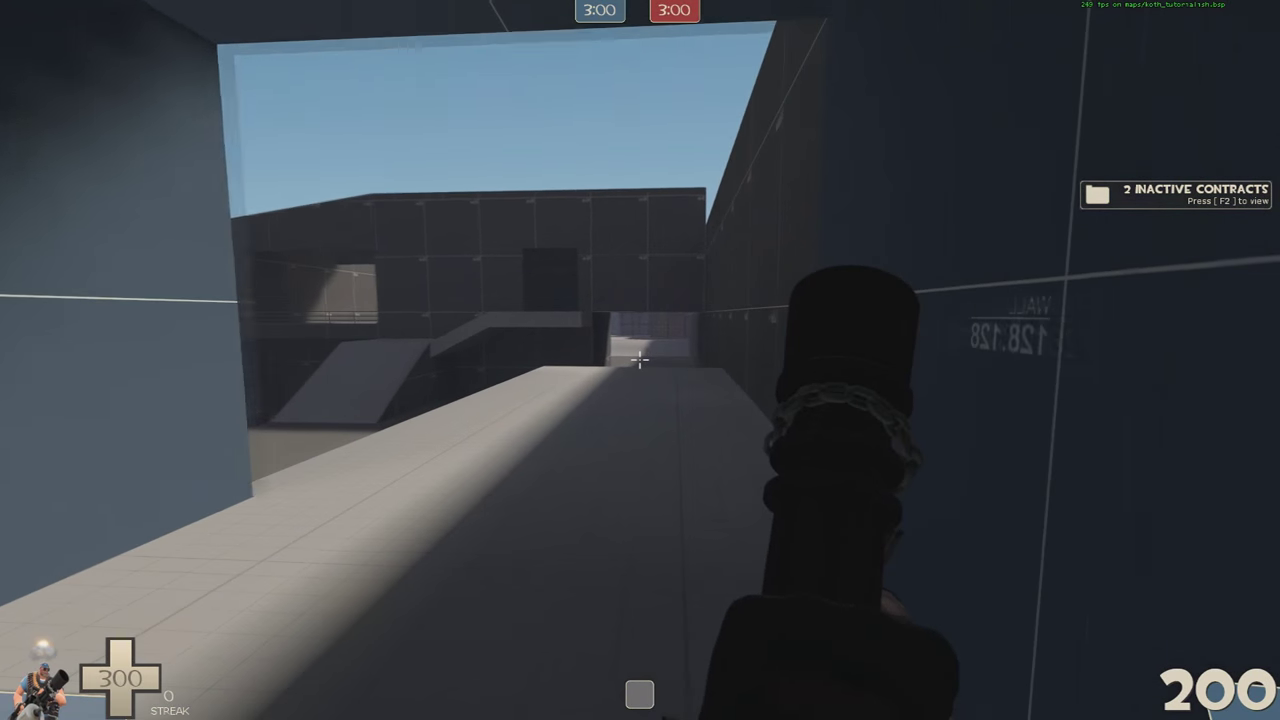
{"action": "key", "text": "w"}
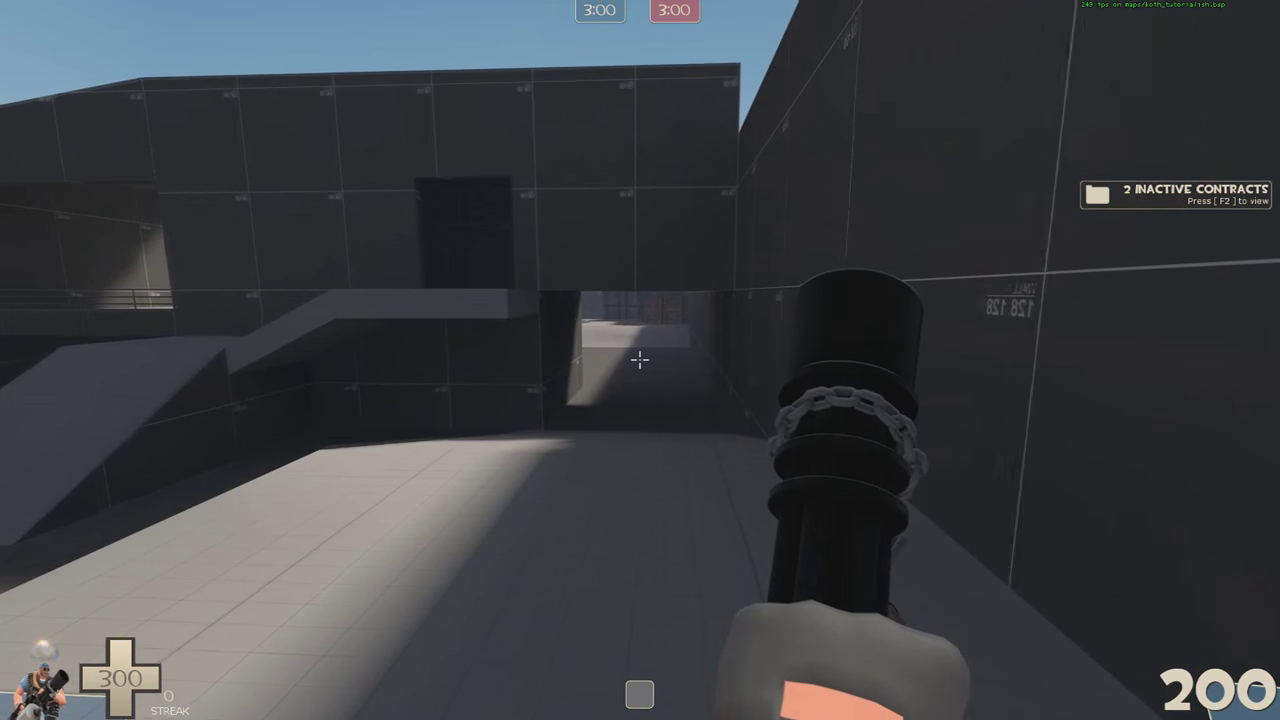
{"action": "key", "text": "w"}
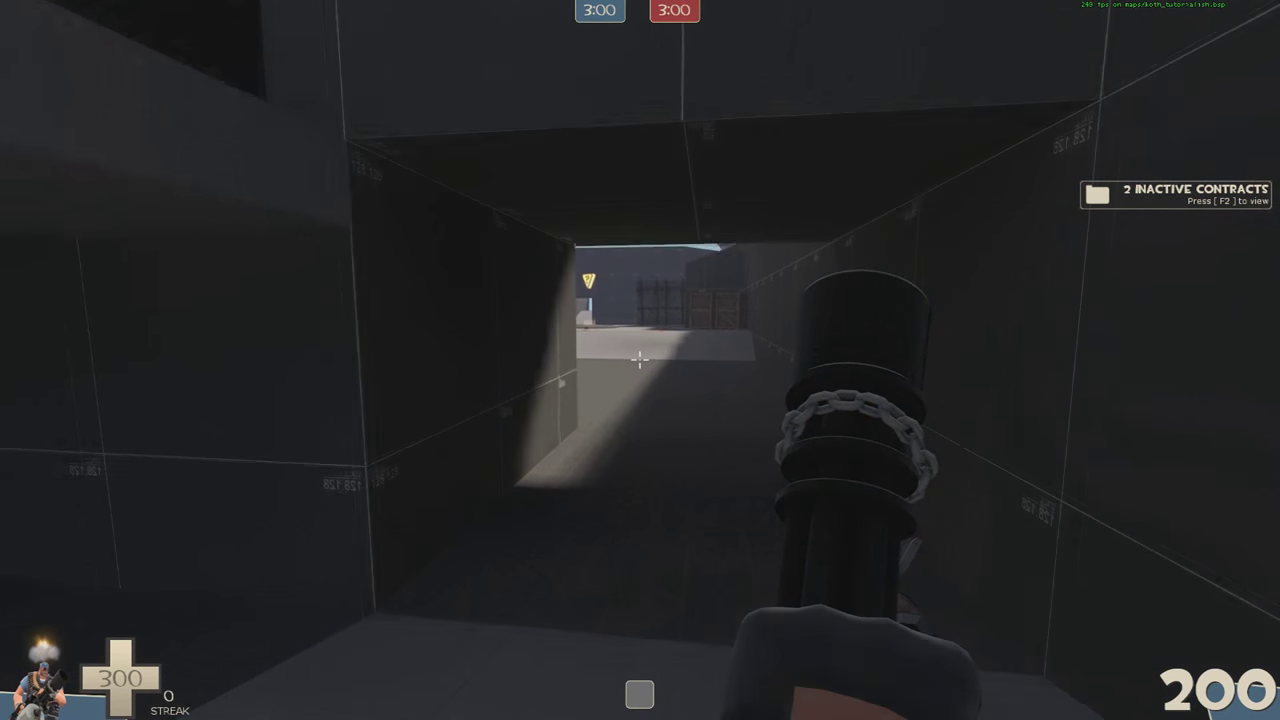
{"action": "key", "text": "w"}
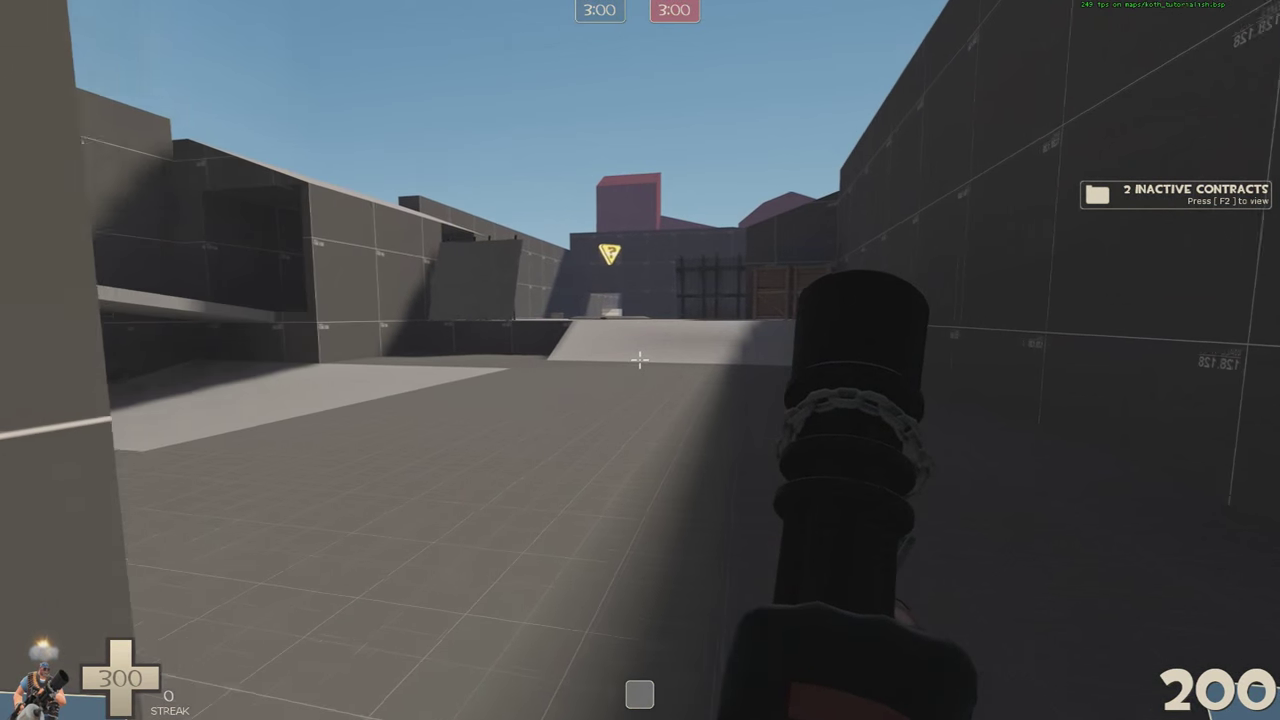
{"action": "key", "text": "w"}
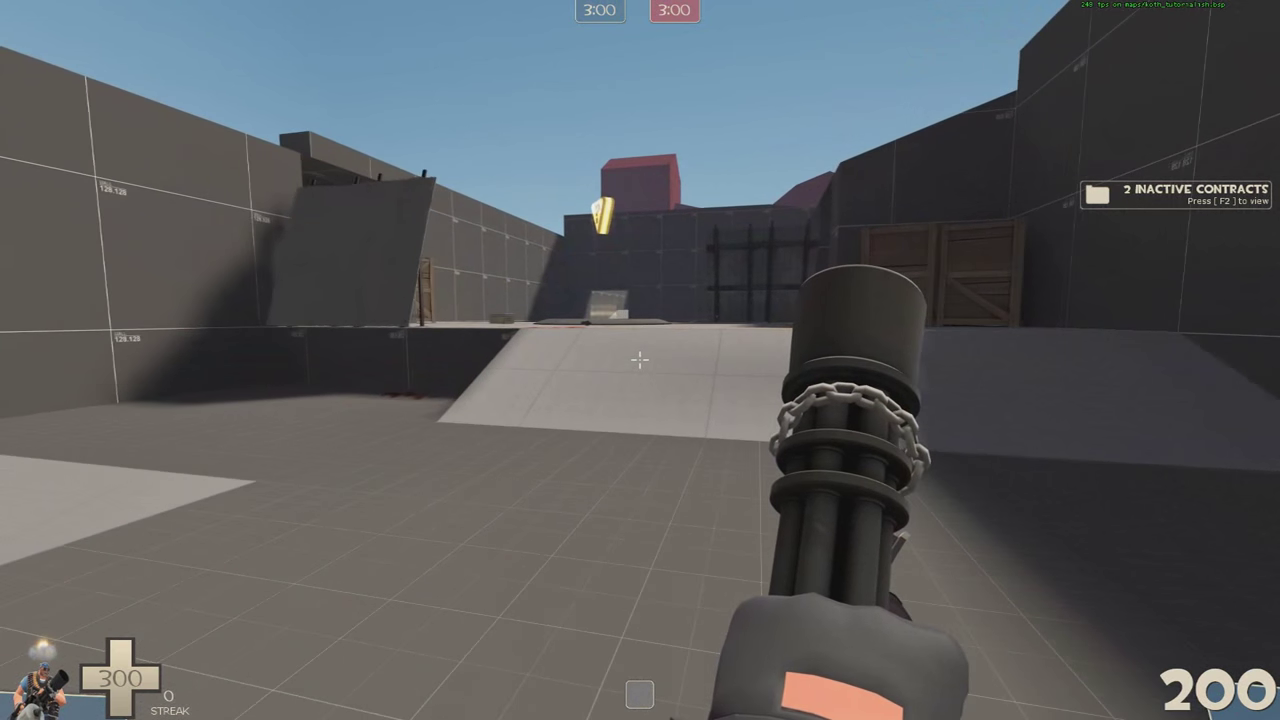
{"action": "key", "text": "w"}
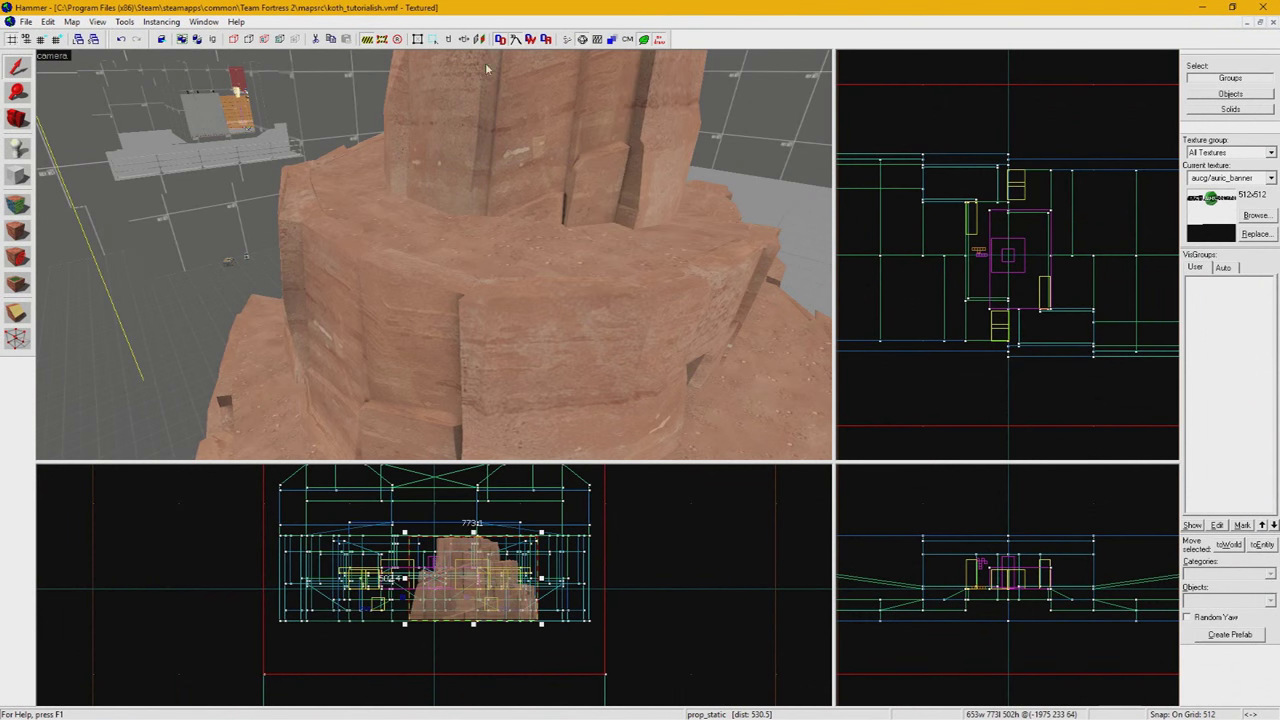
Change the selected rock prop's model to props_gameplay/cap_point_base.mdl, filtering the model list by "point"
{"action": "key", "text": "z"}
{"action": "key", "text": "w"}
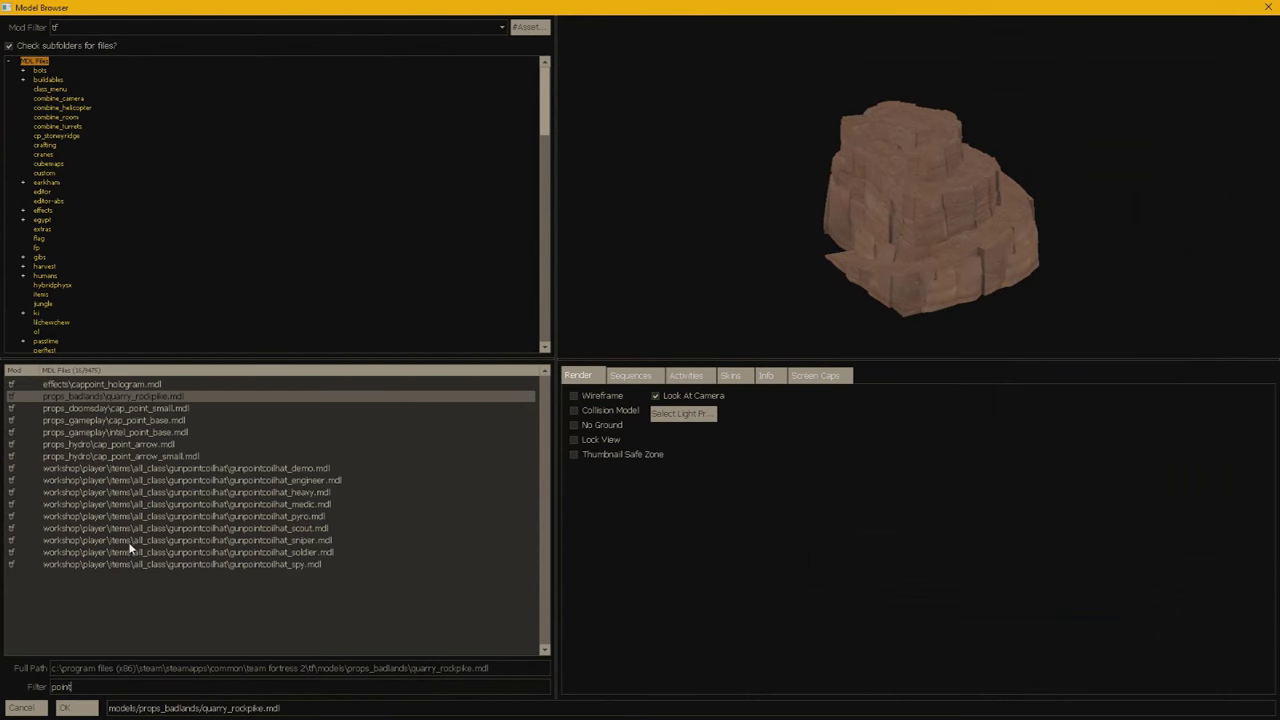
{"action": "left_click", "coordinate": [173, 419]}
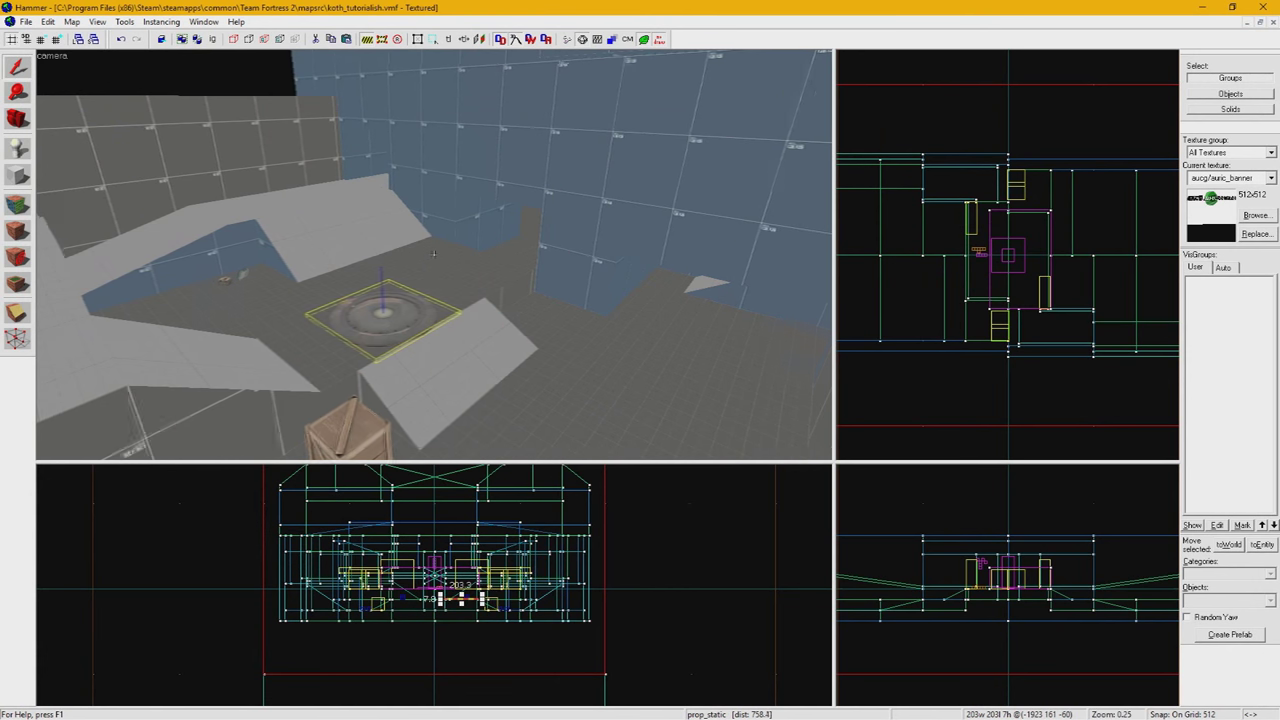
Change the control point base prop's model to player/hwm/medic.mdl, filtering the model list by "hwm"
{"action": "key", "text": "w"}
{"action": "key", "text": "d"}
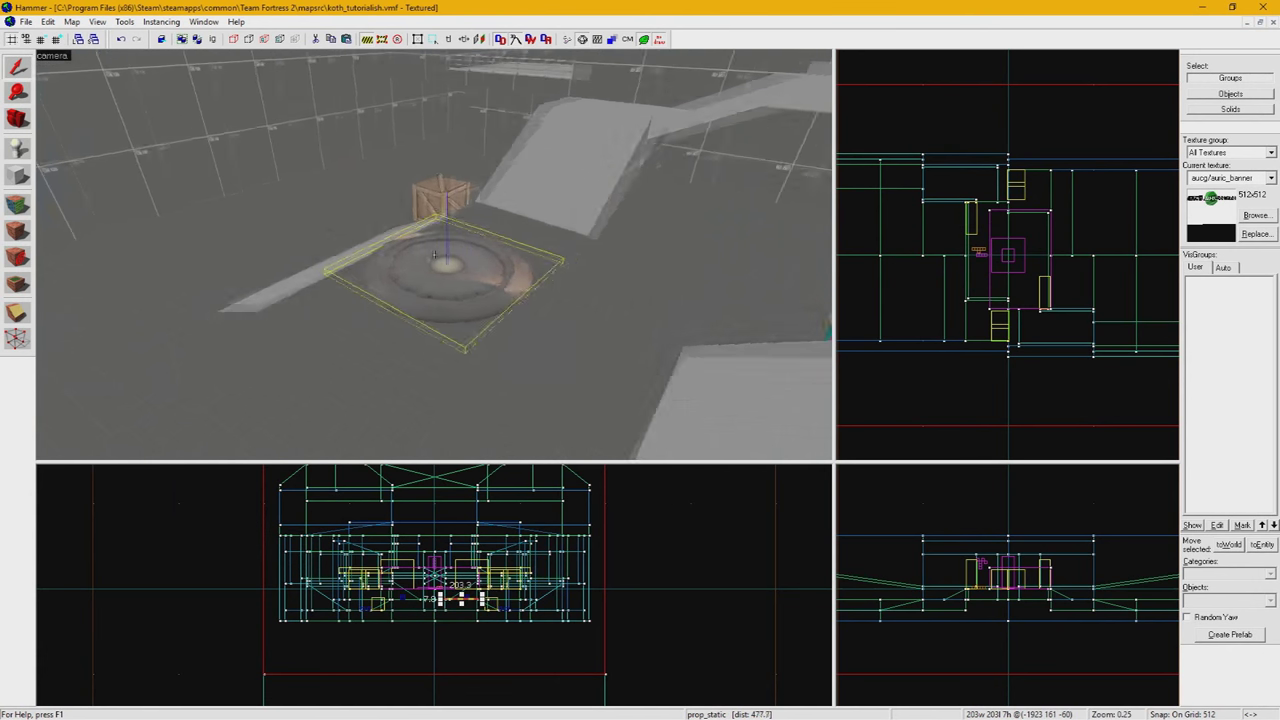
{"action": "key", "text": "d"}
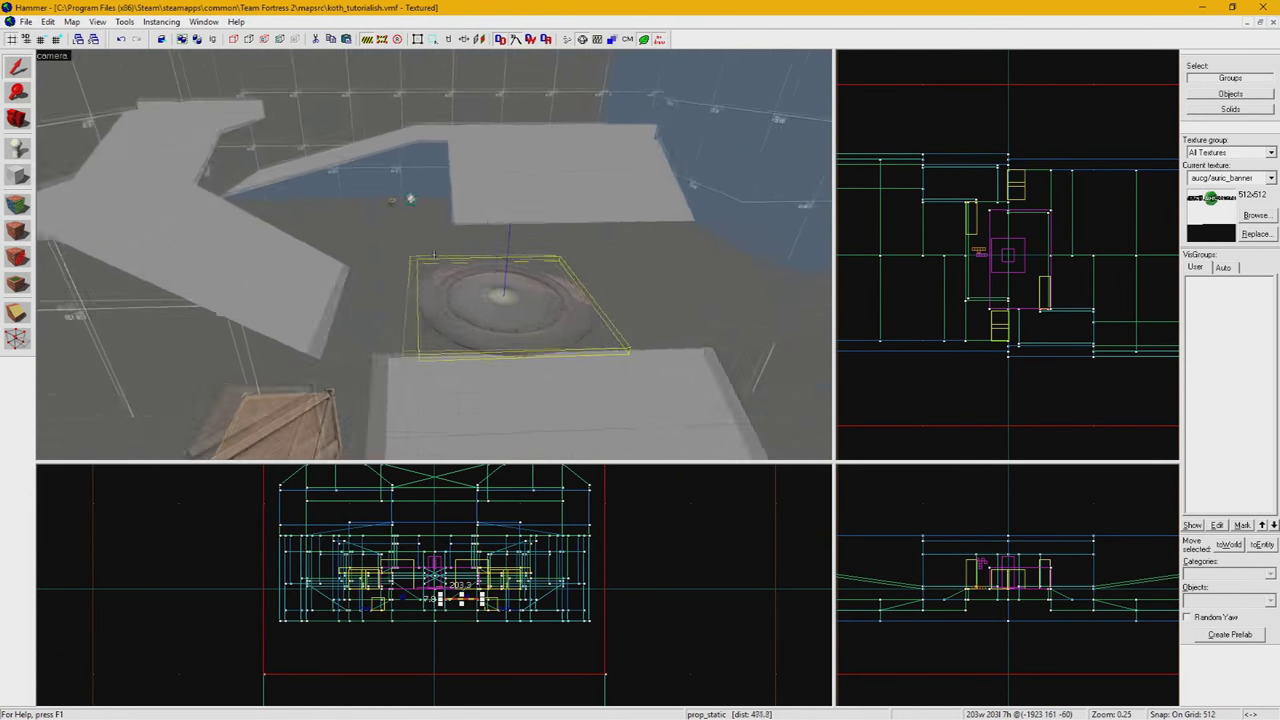
{"action": "key", "text": "d"}
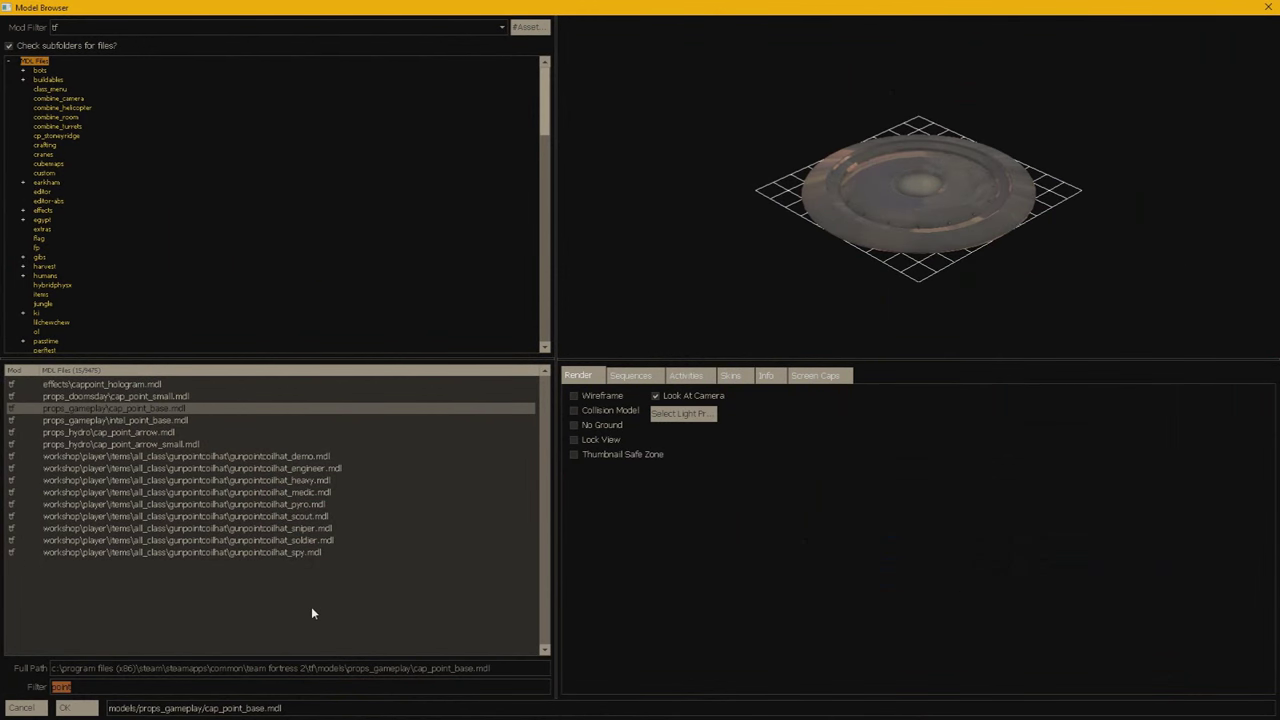
{"action": "type", "text": "hwm"}
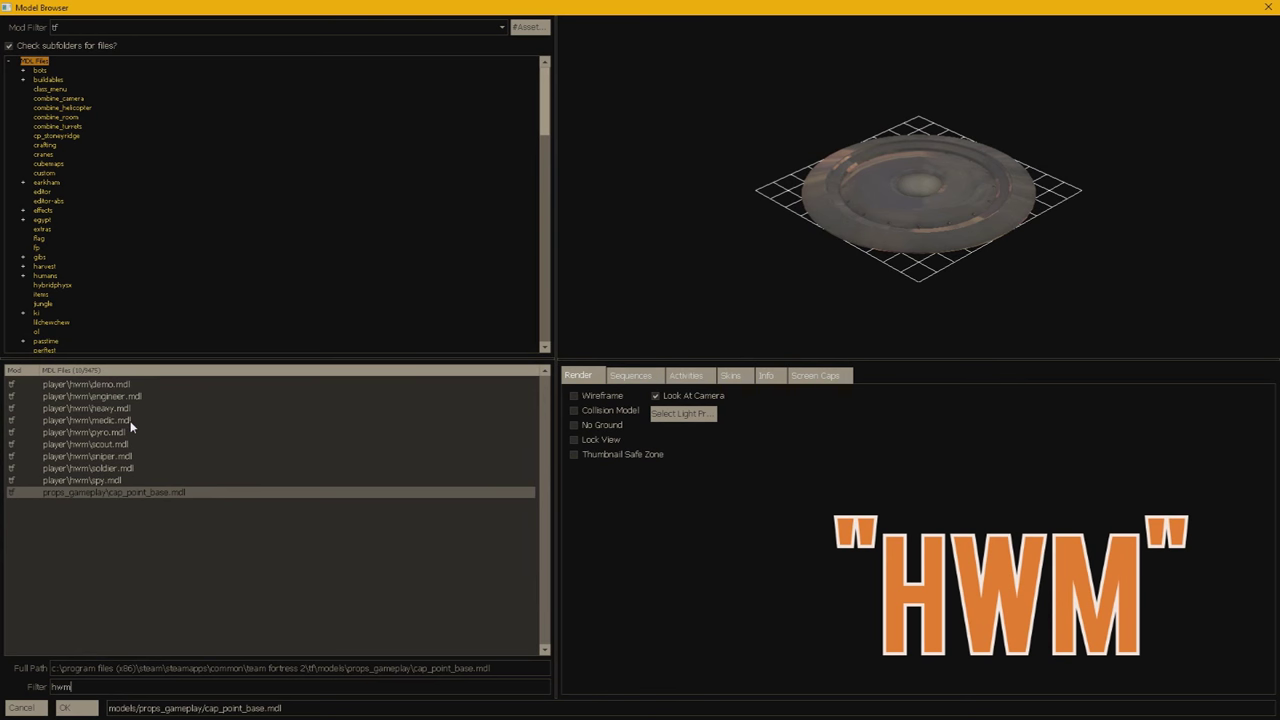
{"action": "left_click", "coordinate": [130, 421]}
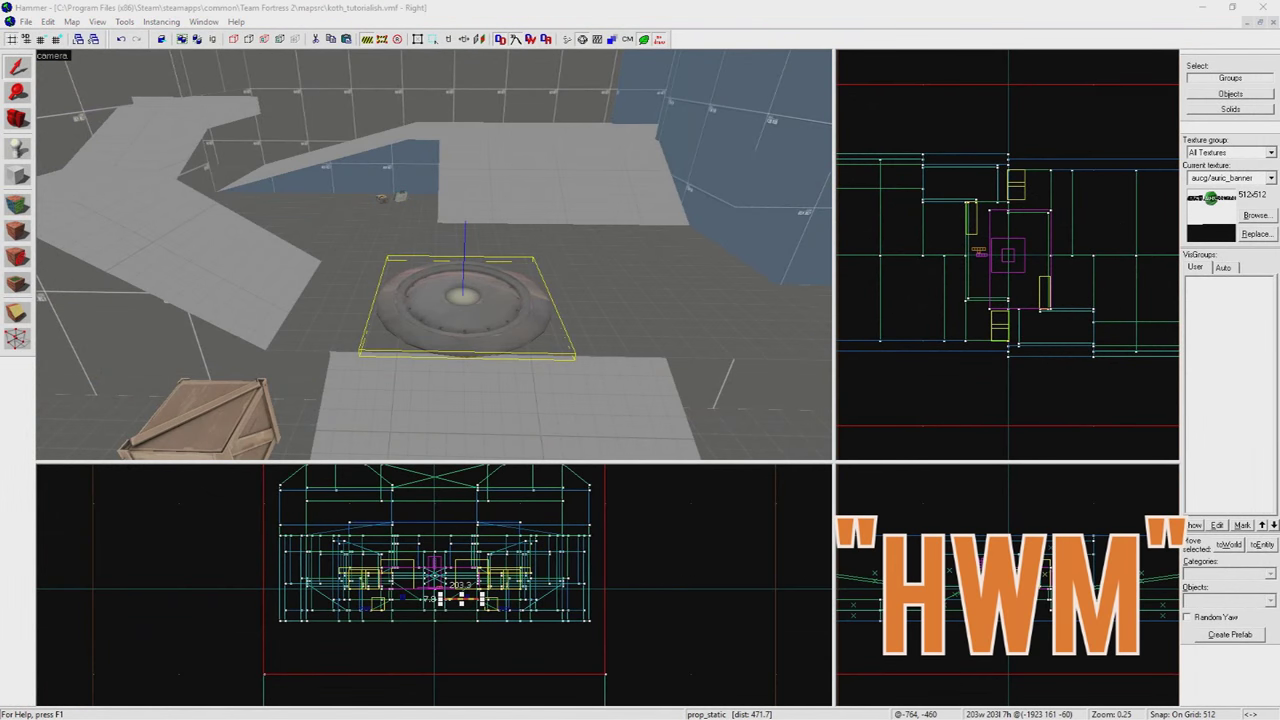
Place a Medic model prop on the ground at the far end of the lane near the blue wall
{"action": "key", "text": "z"}
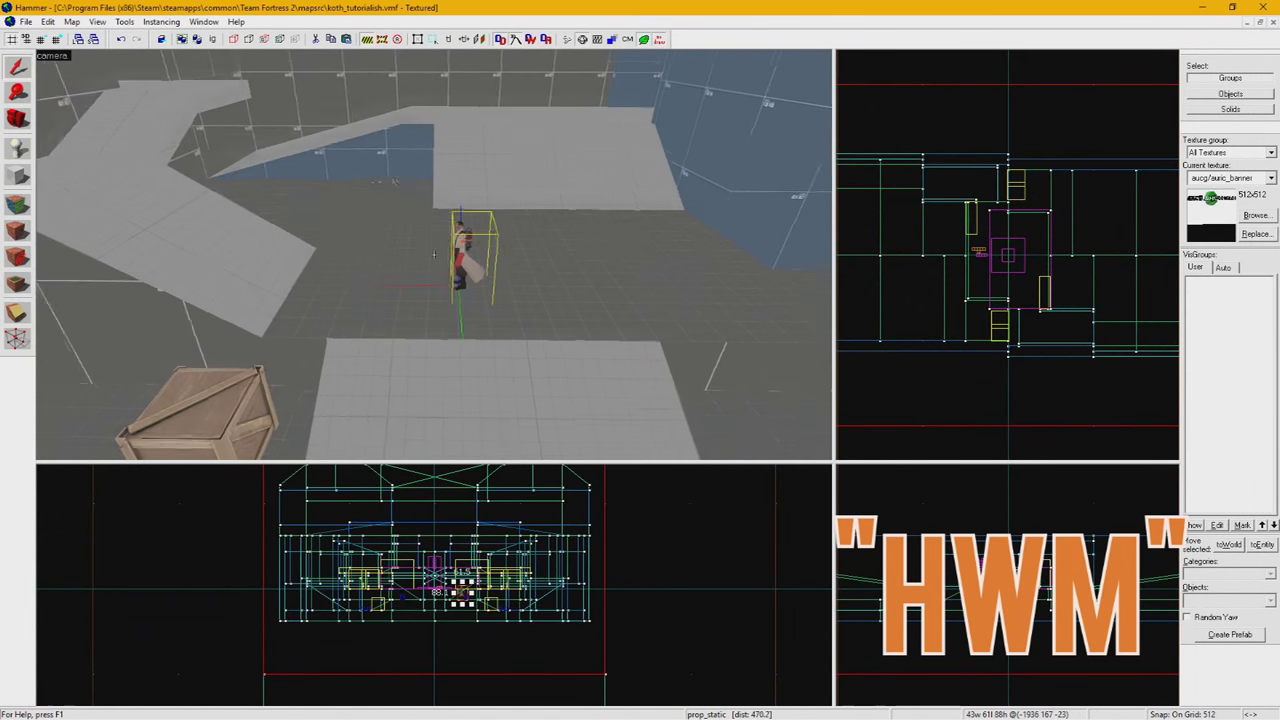
{"action": "key", "text": "w"}
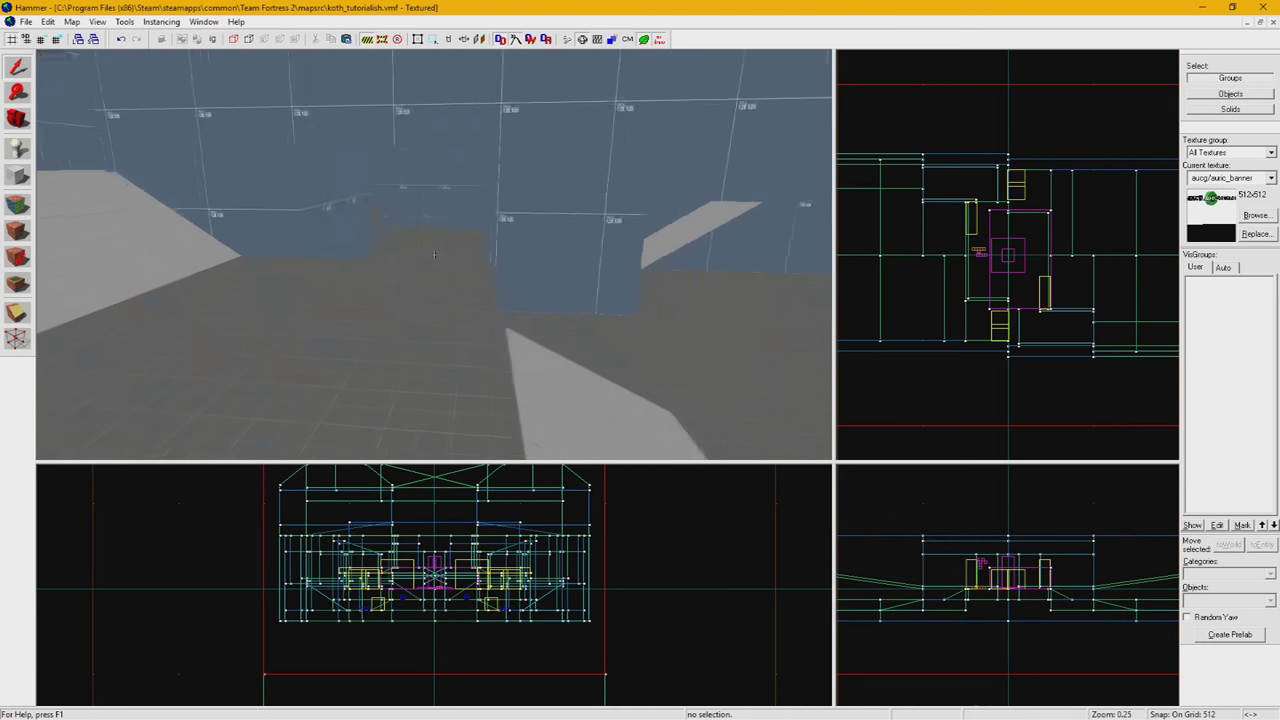
{"action": "left_click", "coordinate": [434, 254]}
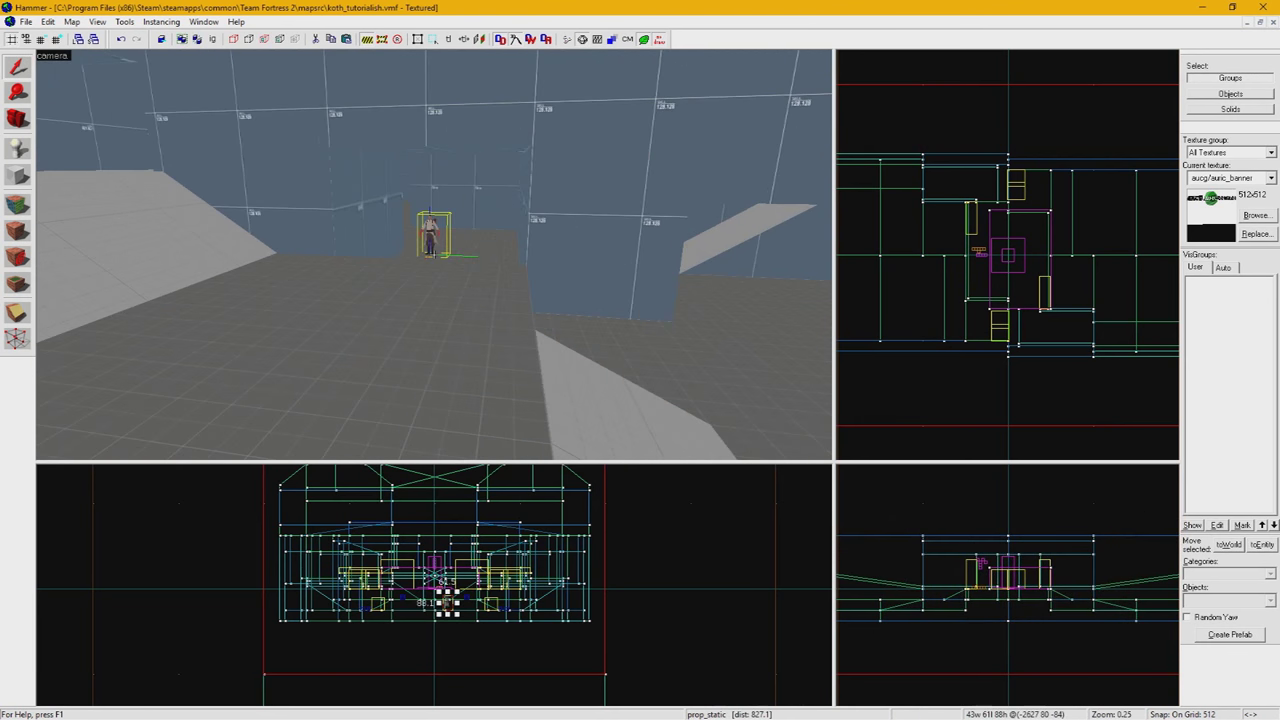
{"action": "key", "text": "d"}
{"action": "key", "text": "w"}
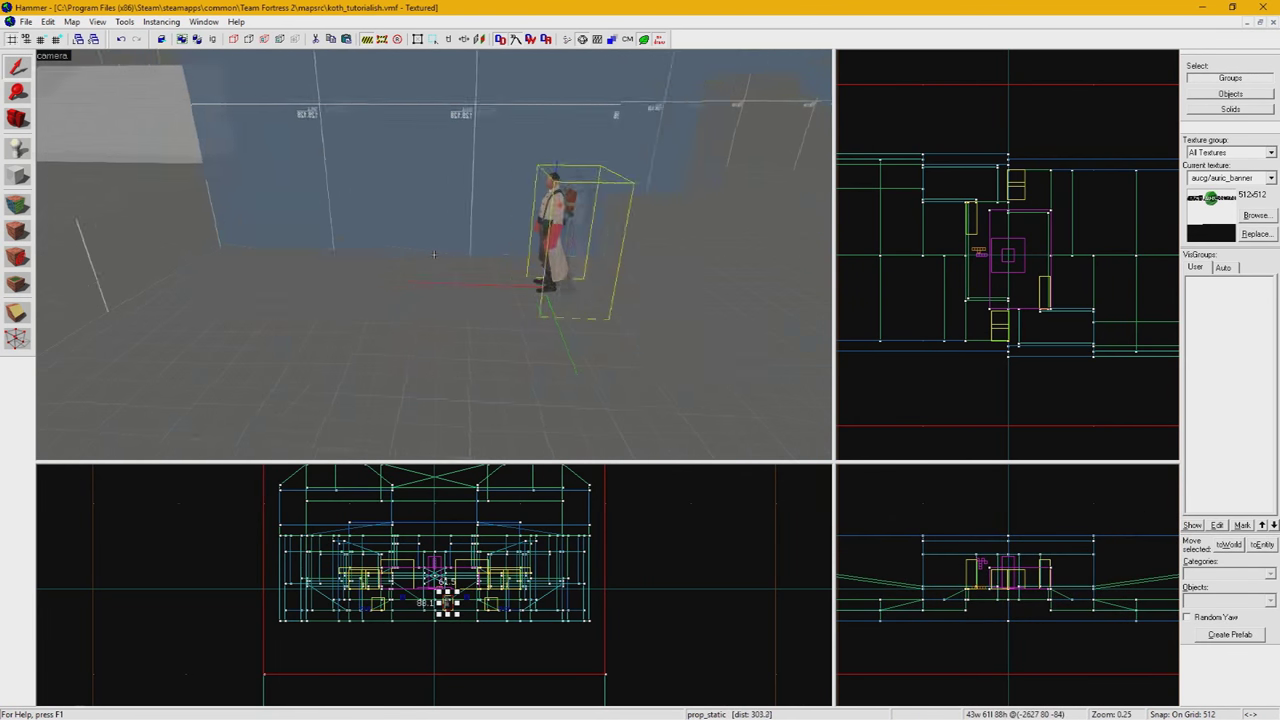
Place two more Medic model props on the map's raised walkways, one of them in the opening between the grey walls
{"action": "key", "text": "w"}
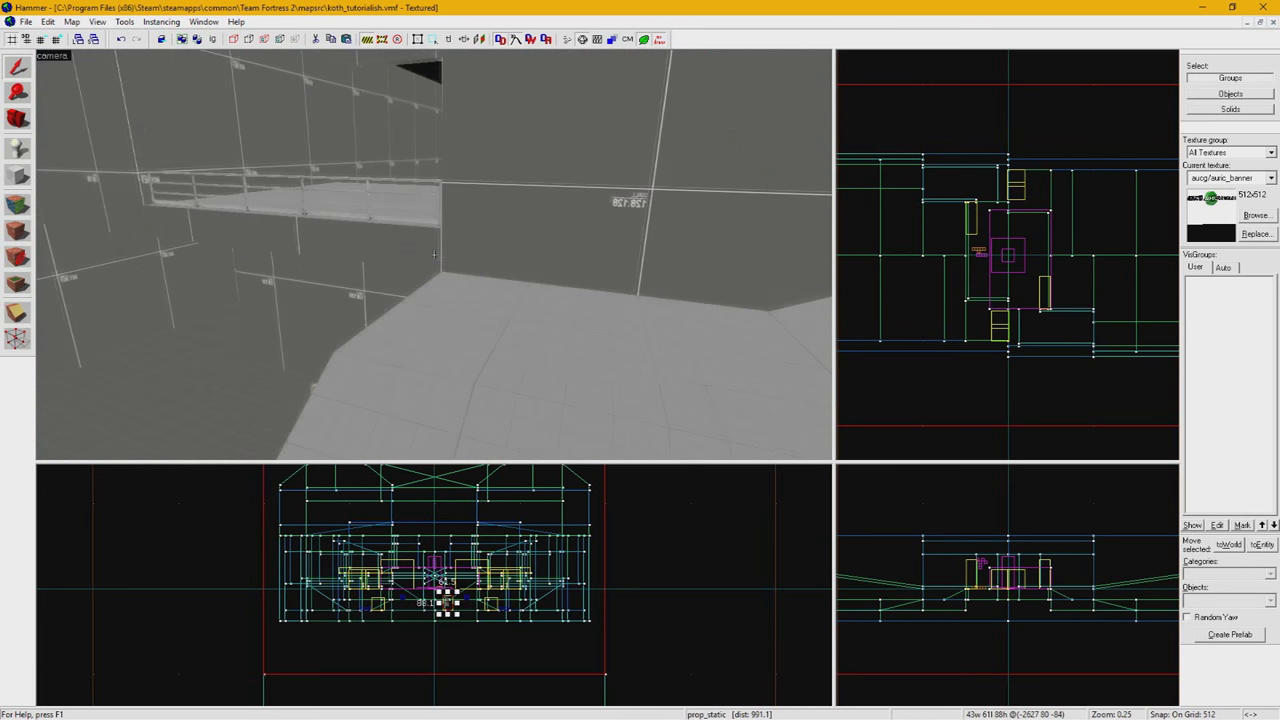
{"action": "key", "text": "w"}
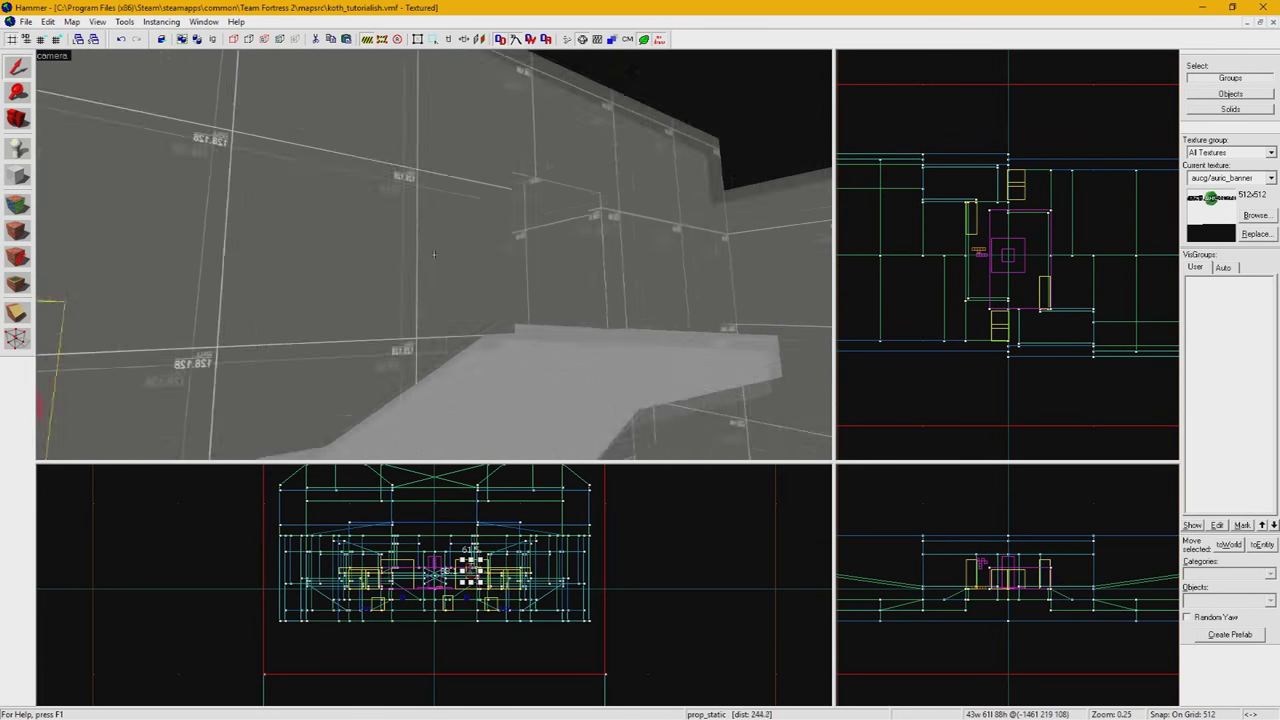
{"action": "key", "text": "w"}
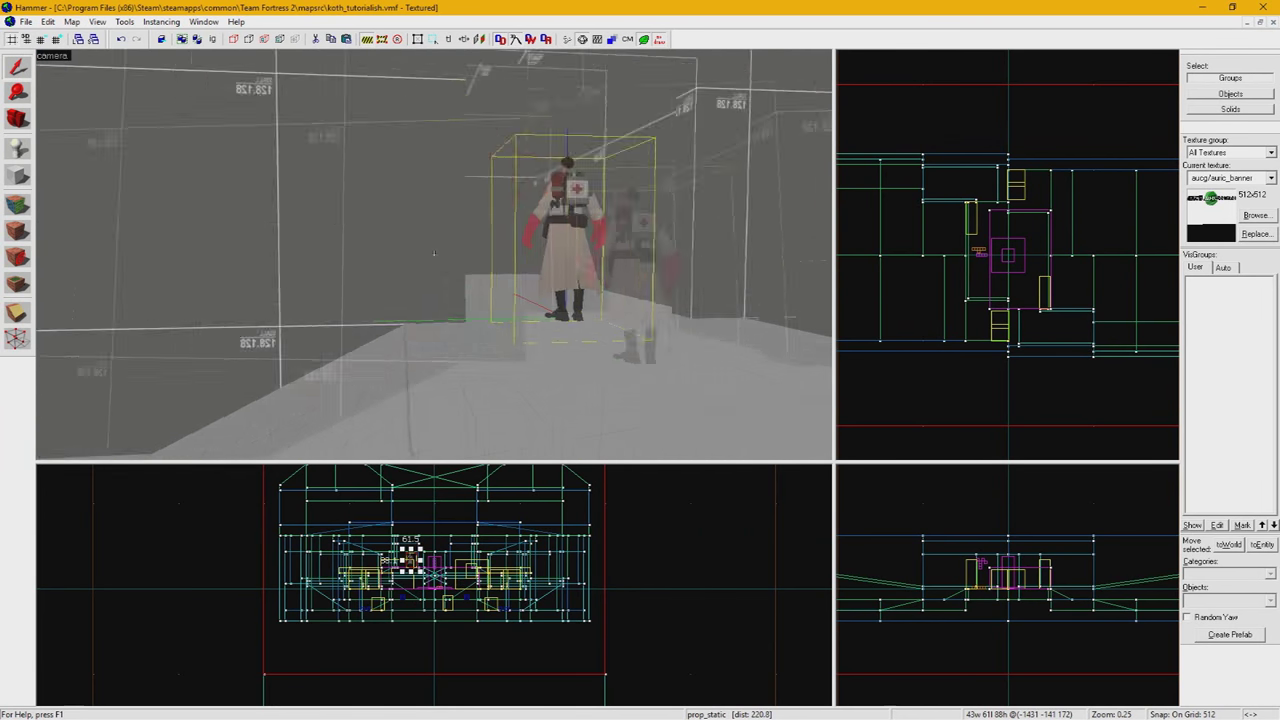
{"action": "key", "text": "d"}
{"action": "key", "text": "s"}
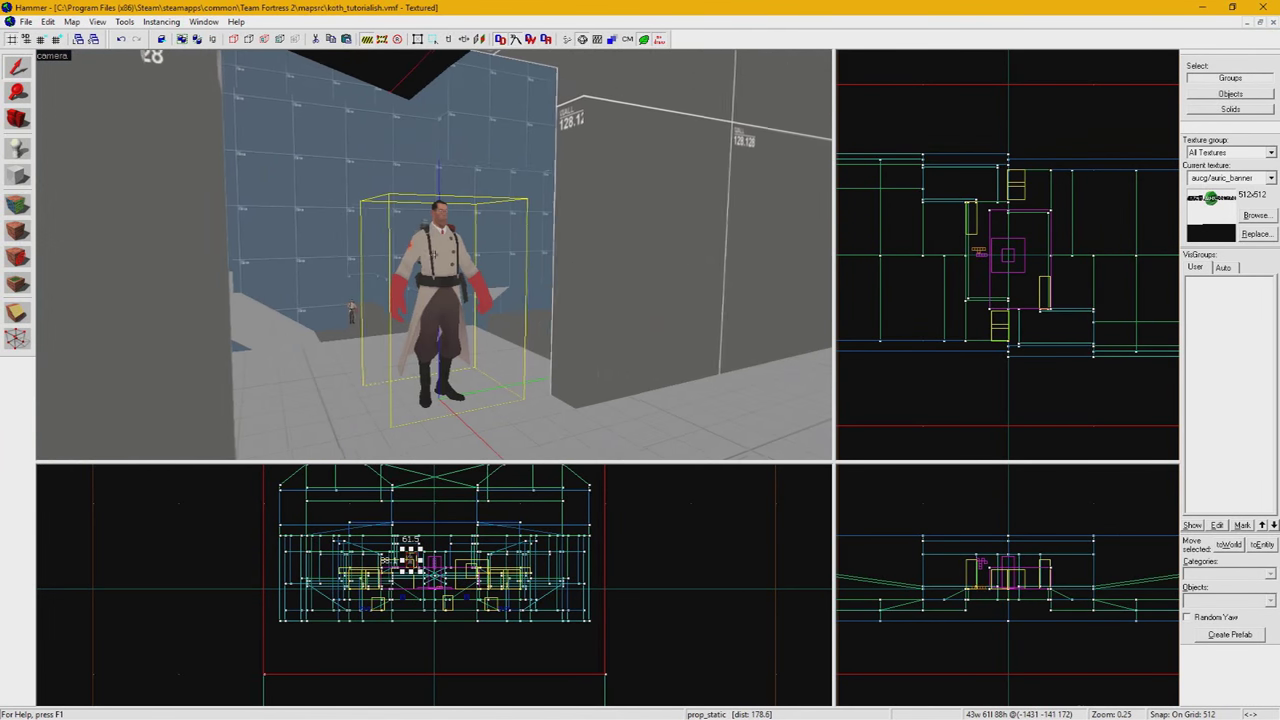
Place Medic props on the lower floor and on the raised platform beside the striped edge to compare their heights
{"action": "key", "text": "Left"}
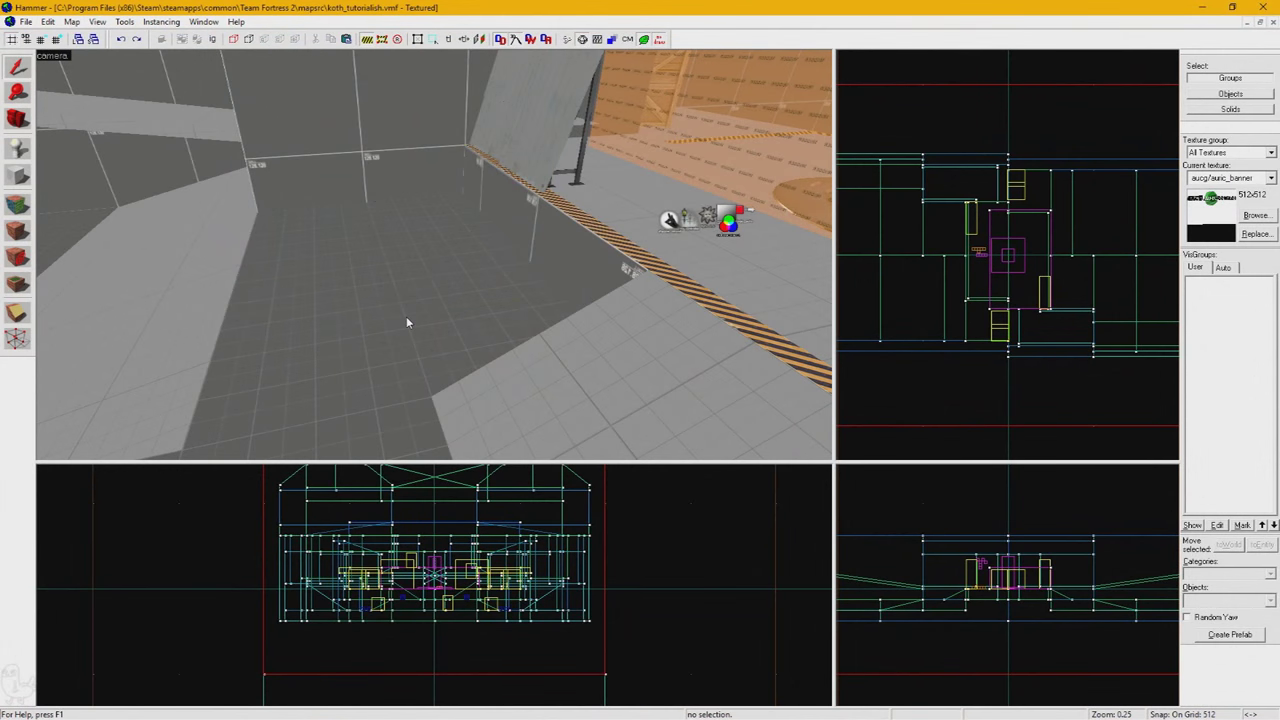
{"action": "key", "text": "ctrl+v"}
{"action": "key", "text": "z"}
{"action": "key", "text": "d"}
{"action": "key", "text": "z"}
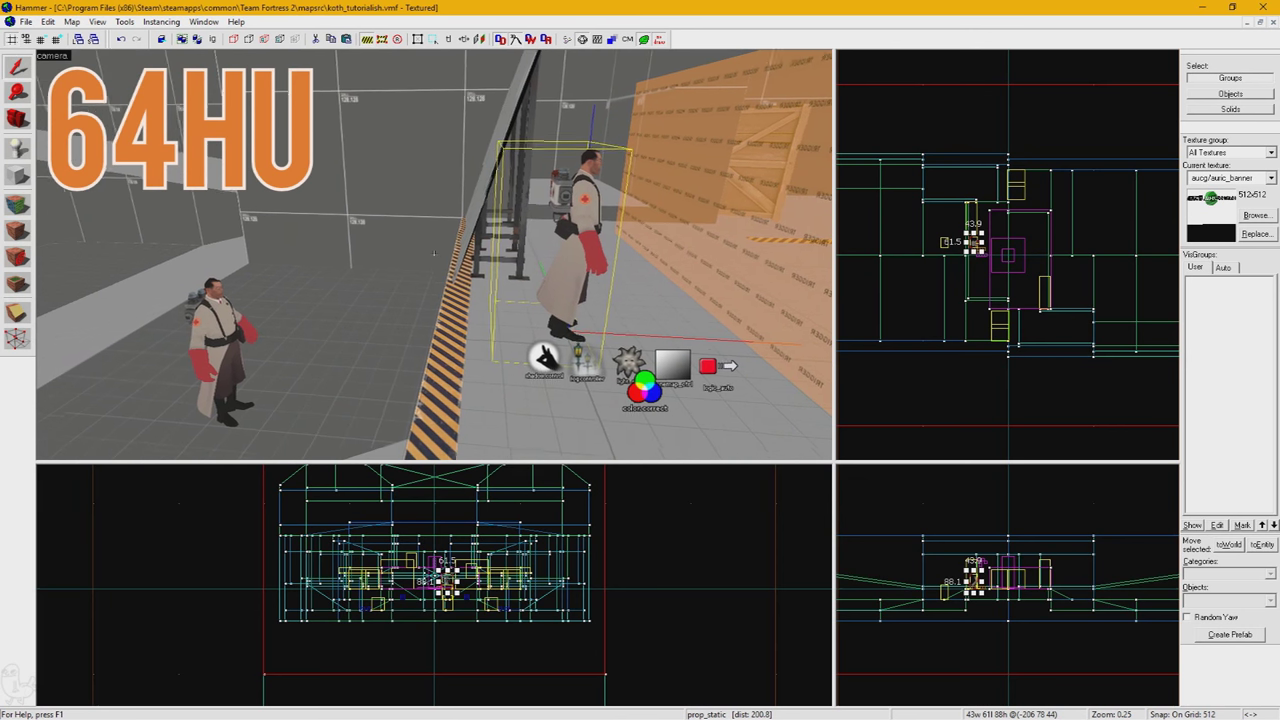
{"action": "key", "text": "d"}
{"action": "key", "text": "d"}
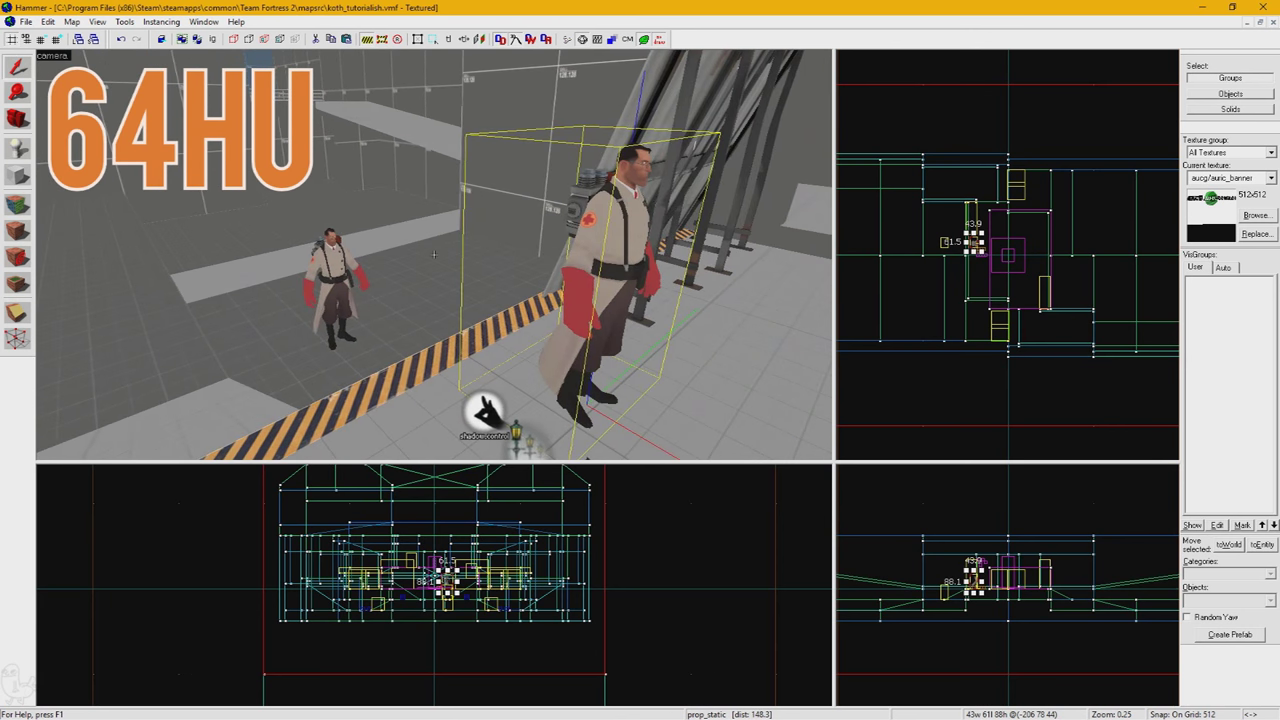
{"action": "key", "text": "w"}
{"action": "key", "text": "a"}
{"action": "key", "text": "w"}
{"action": "key", "text": "a"}
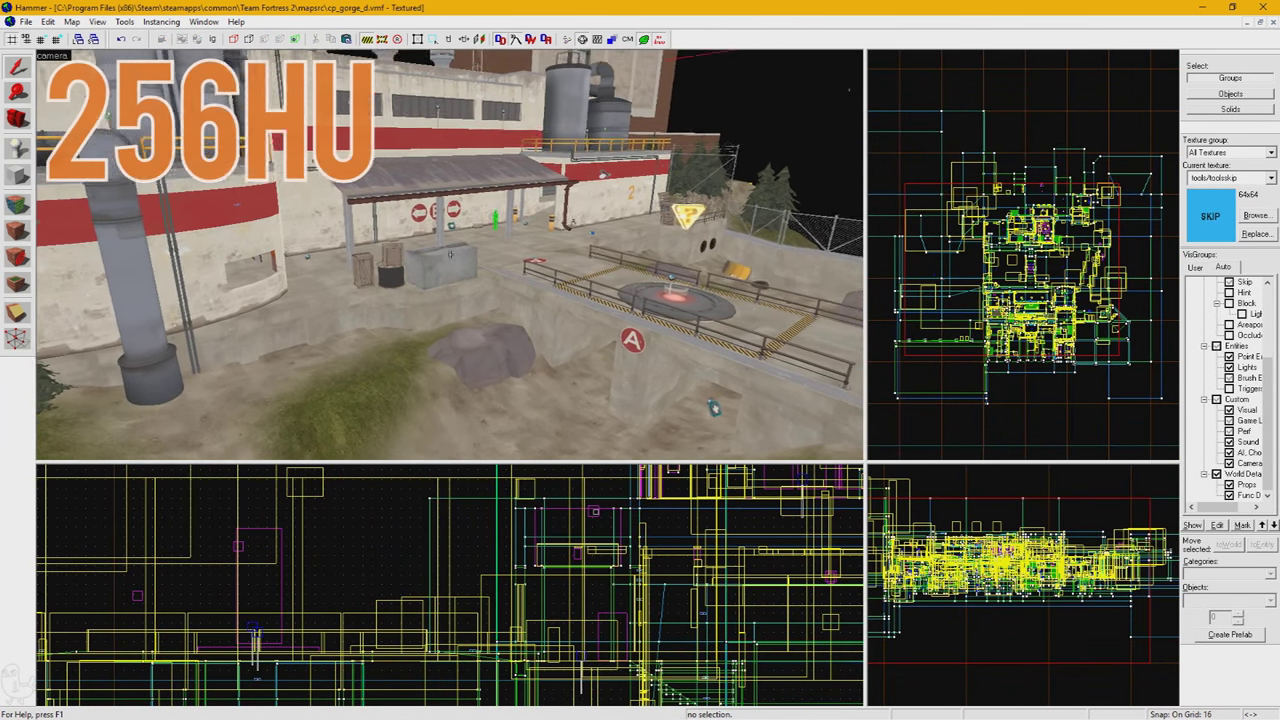
Examine the high concrete wall and skip brush overlooking control point A in cp_gorge_d.vmf
{"action": "key", "text": "w"}
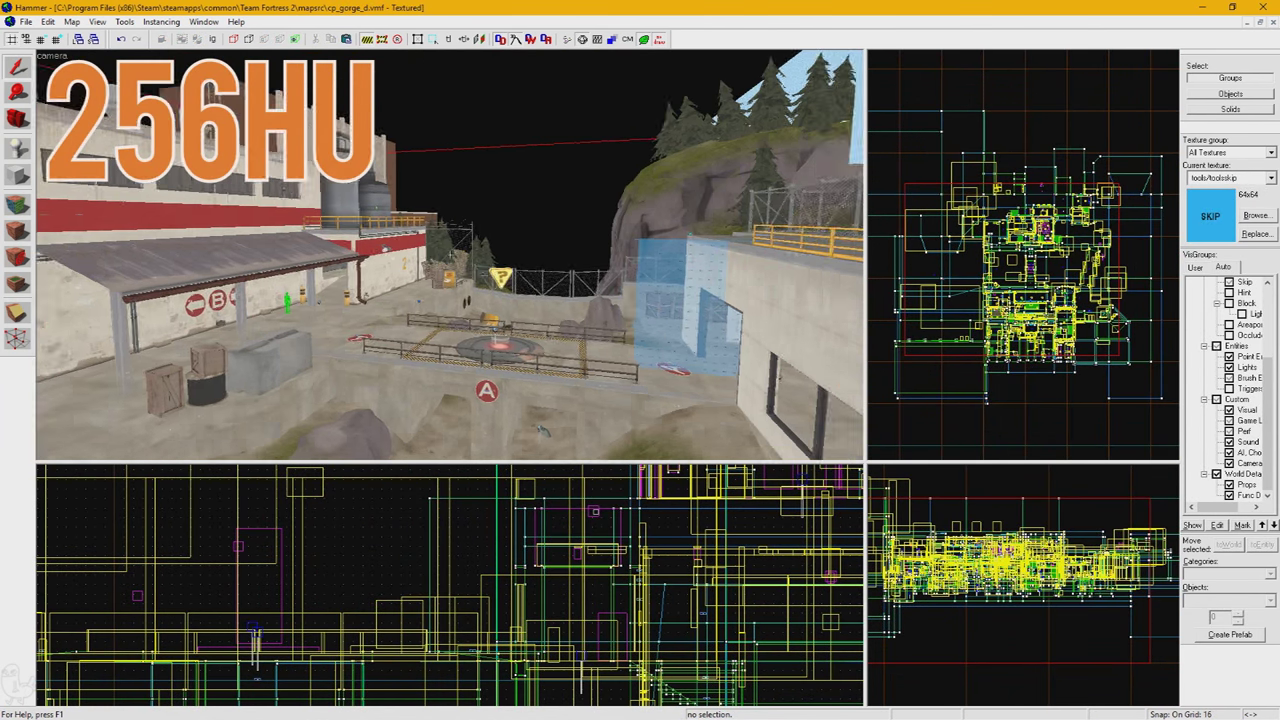
{"action": "key", "text": "w"}
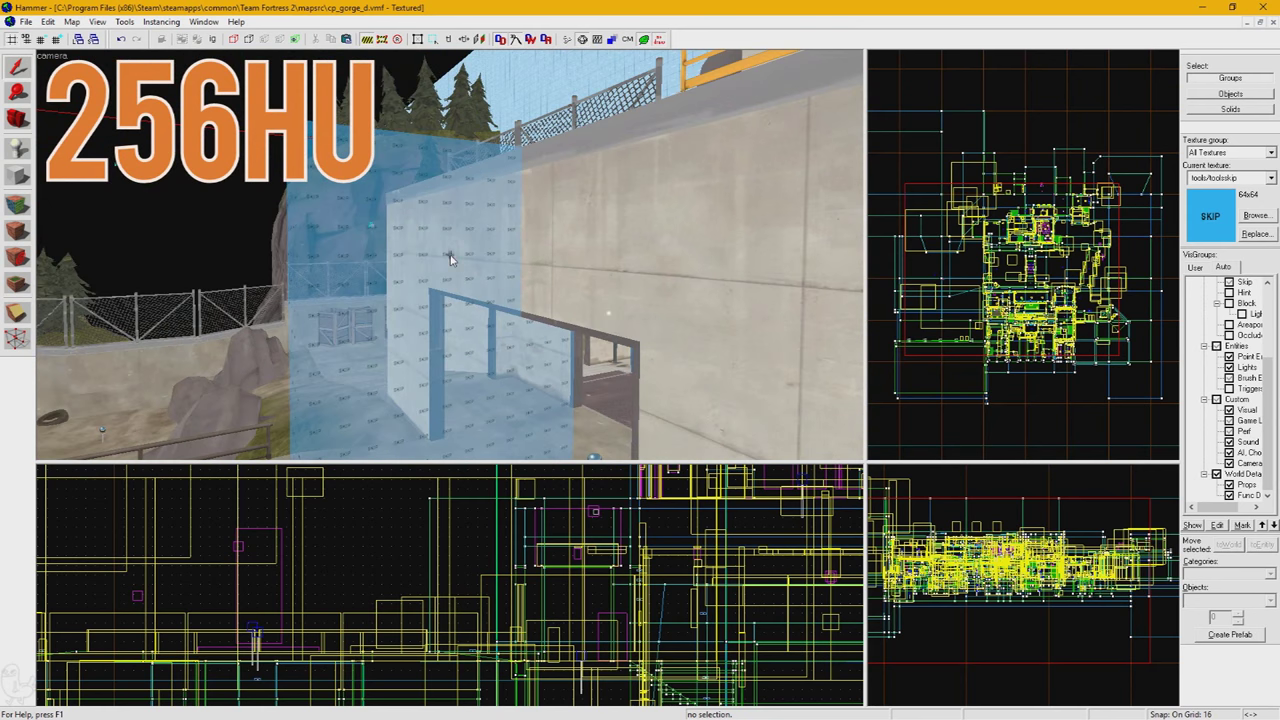
{"action": "left_click", "coordinate": [450, 255]}
{"action": "key", "text": "s"}
{"action": "key", "text": "z"}
{"action": "scroll", "coordinate": [429, 516], "scroll_direction": "up", "scroll_amount": 5}
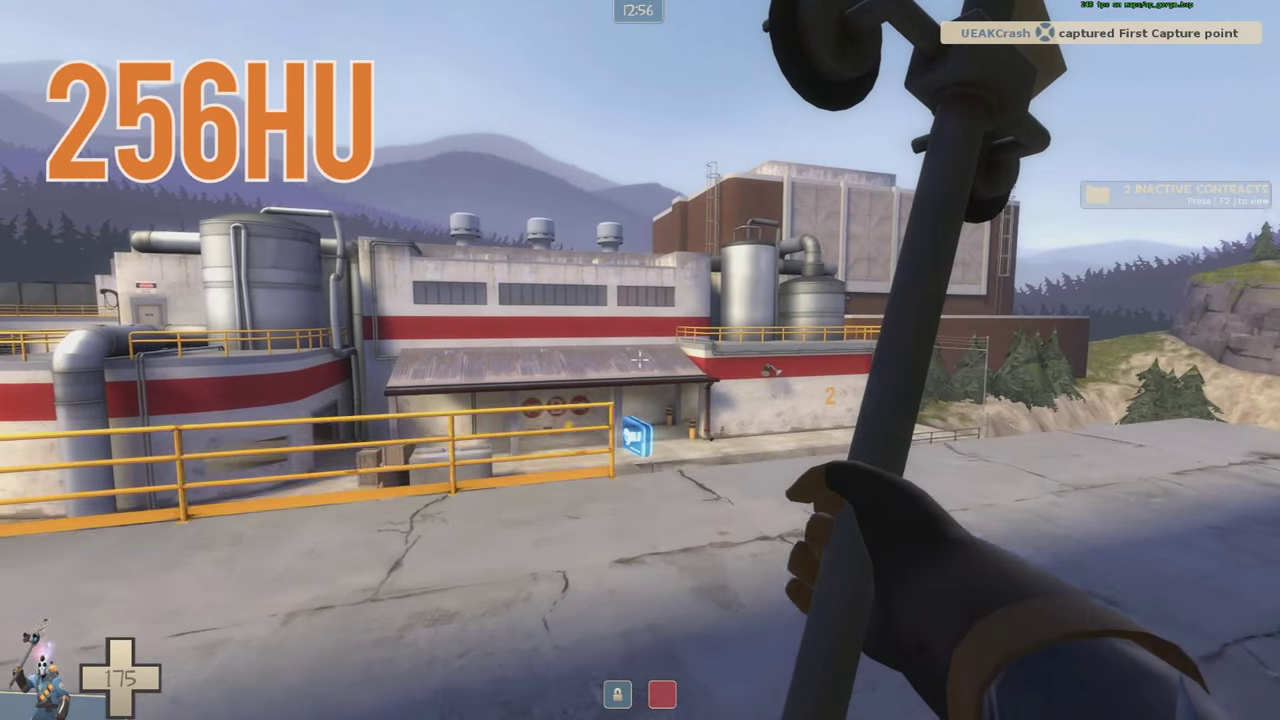
Switch to Team Fortress 2 and walk off the high ledge toward the first control point in Gorge to test the drop
{"action": "key", "text": "w"}
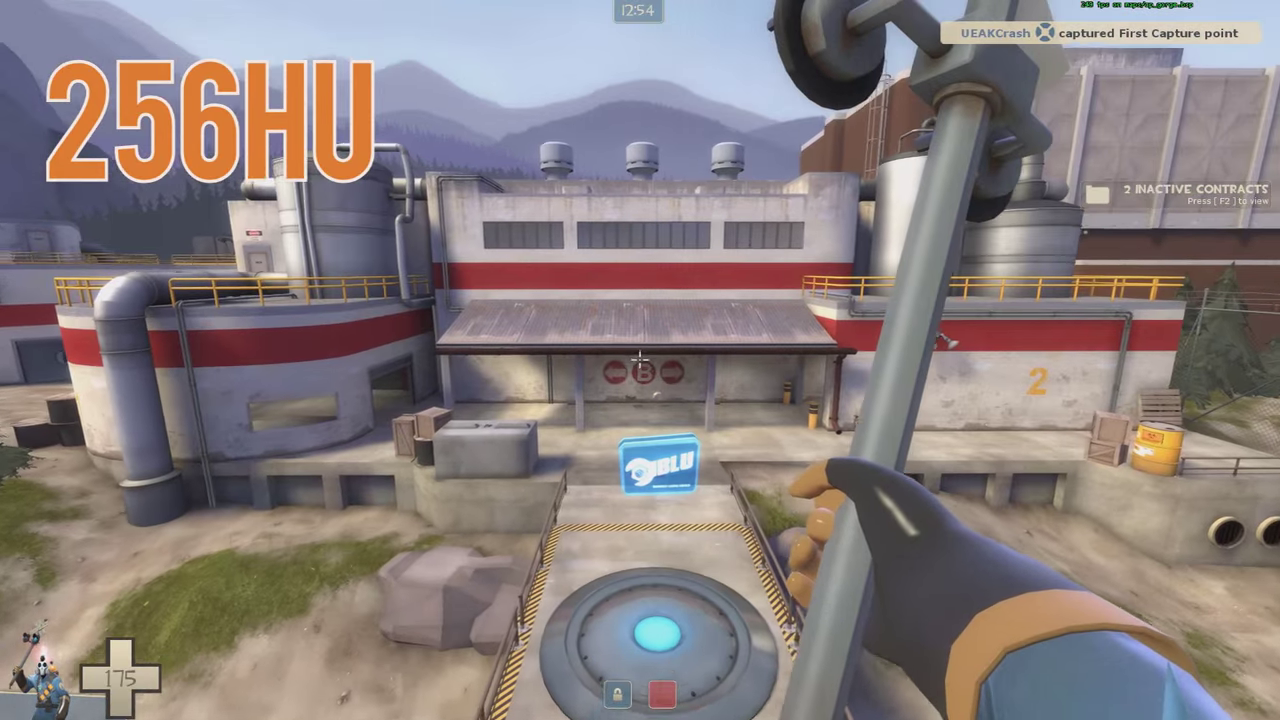
{"action": "key", "text": "w"}
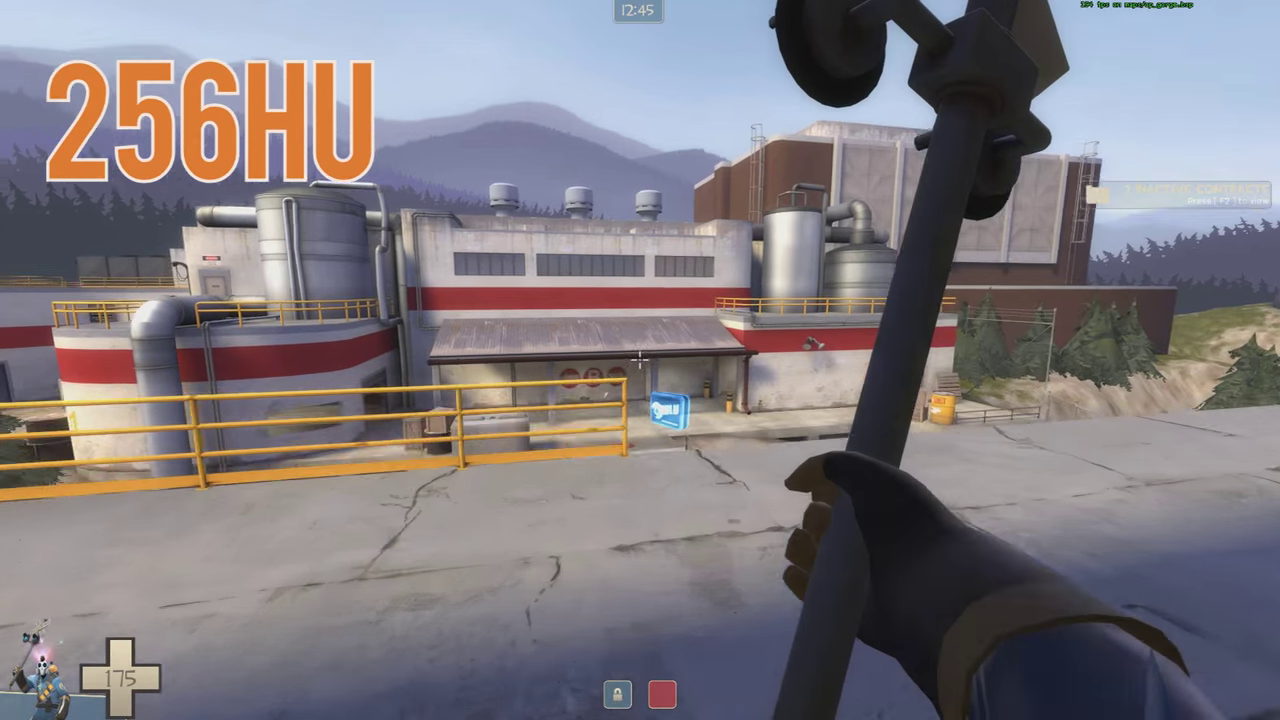
{"action": "key", "text": "w"}
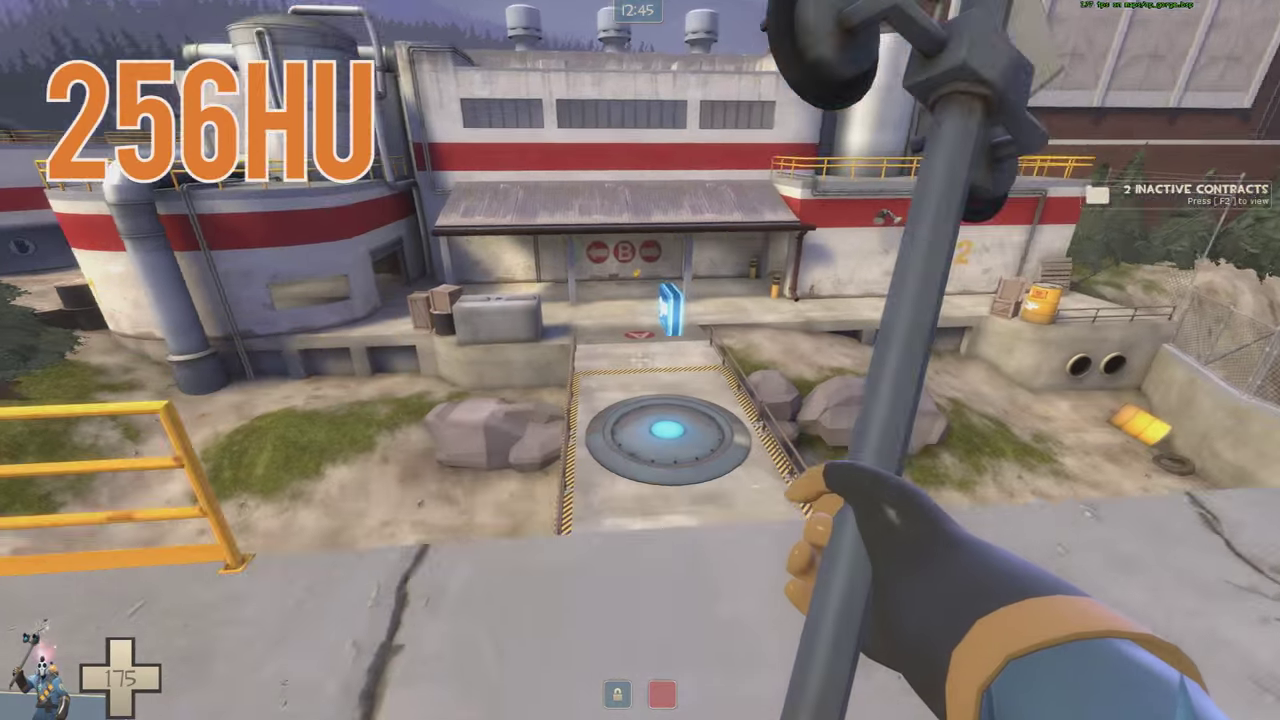
{"action": "key", "text": "w"}
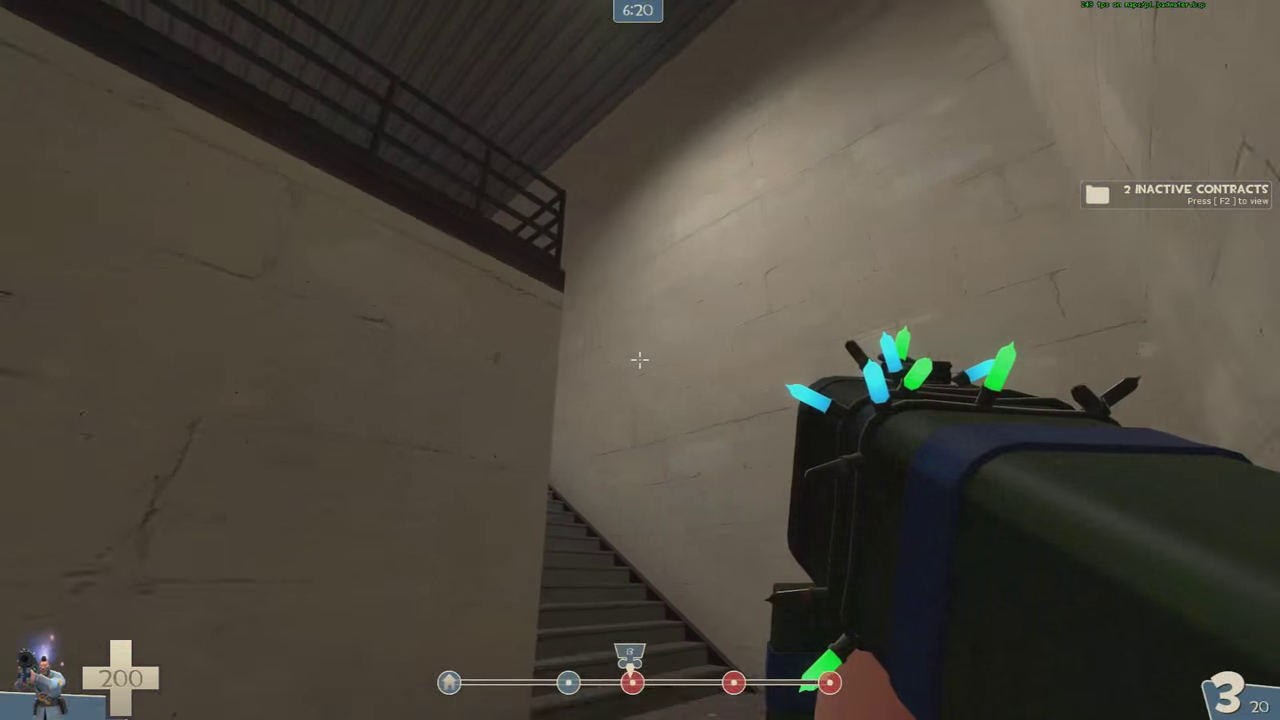
Go through the staircase building in Badwater and rocket-jump above the cart tracks near the second capture point
{"action": "key", "text": "w"}
{"action": "key", "text": "w"}
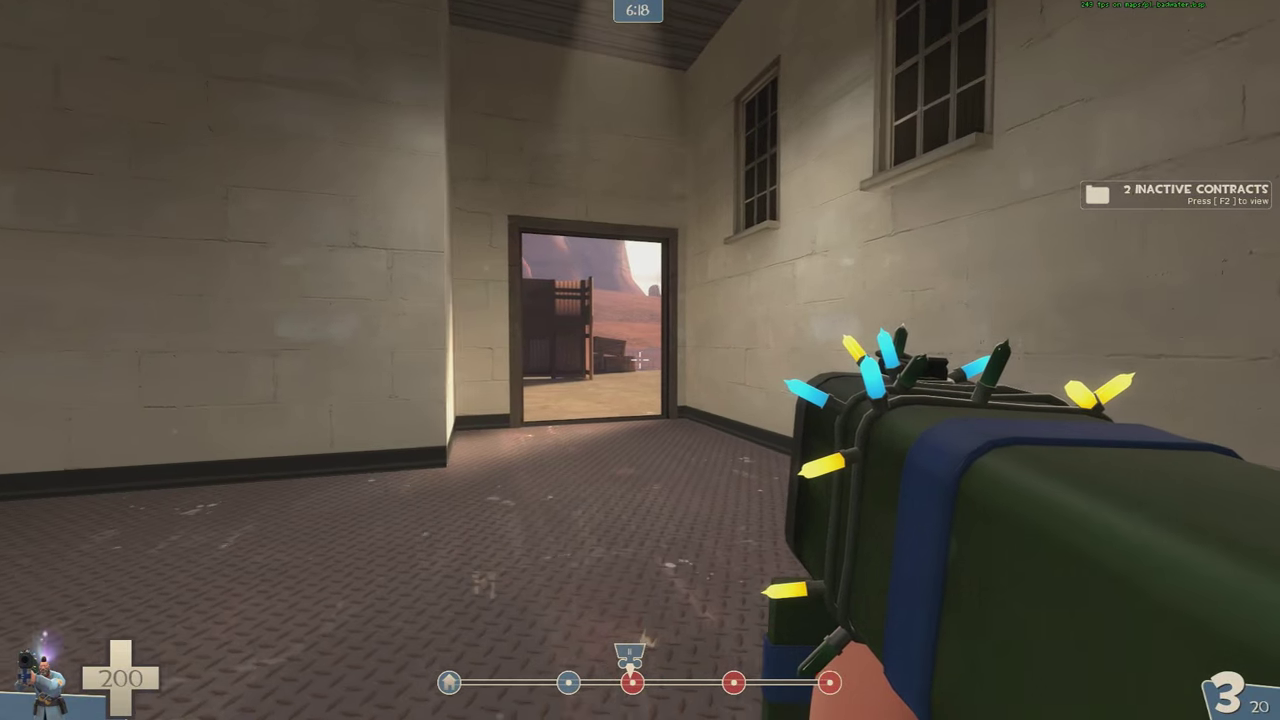
{"action": "key", "text": "w"}
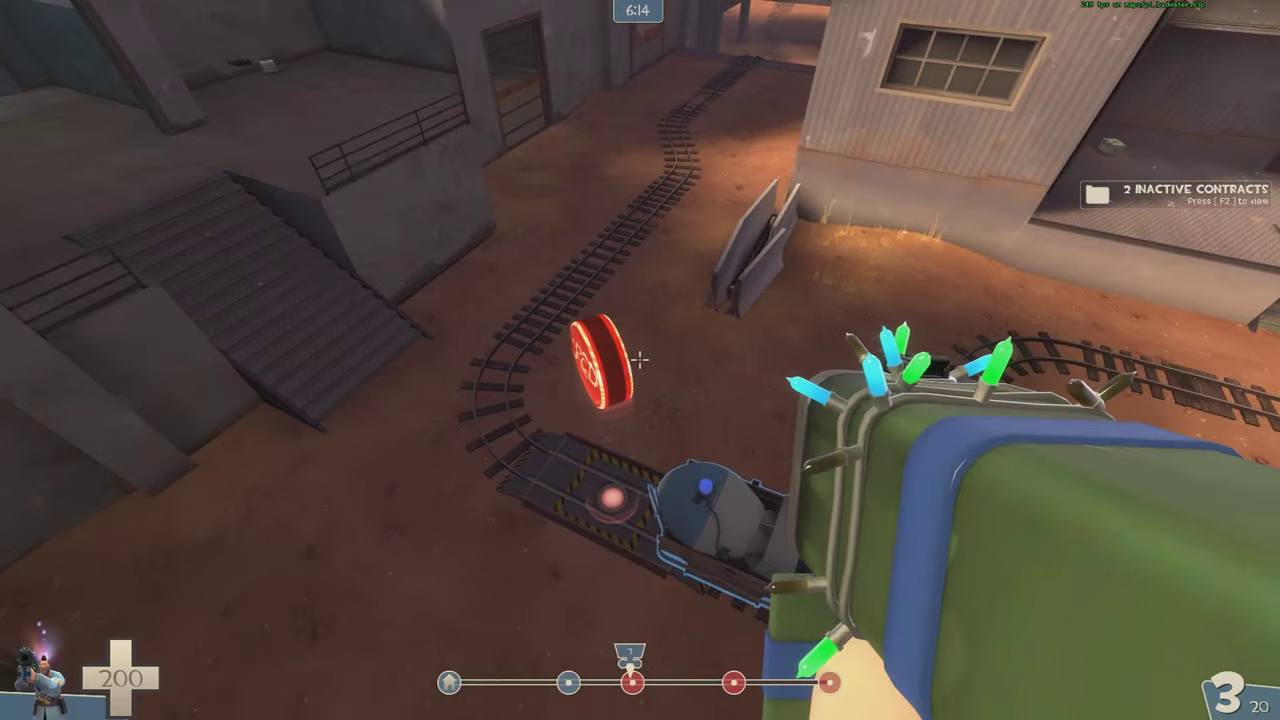
{"action": "key", "text": "w"}
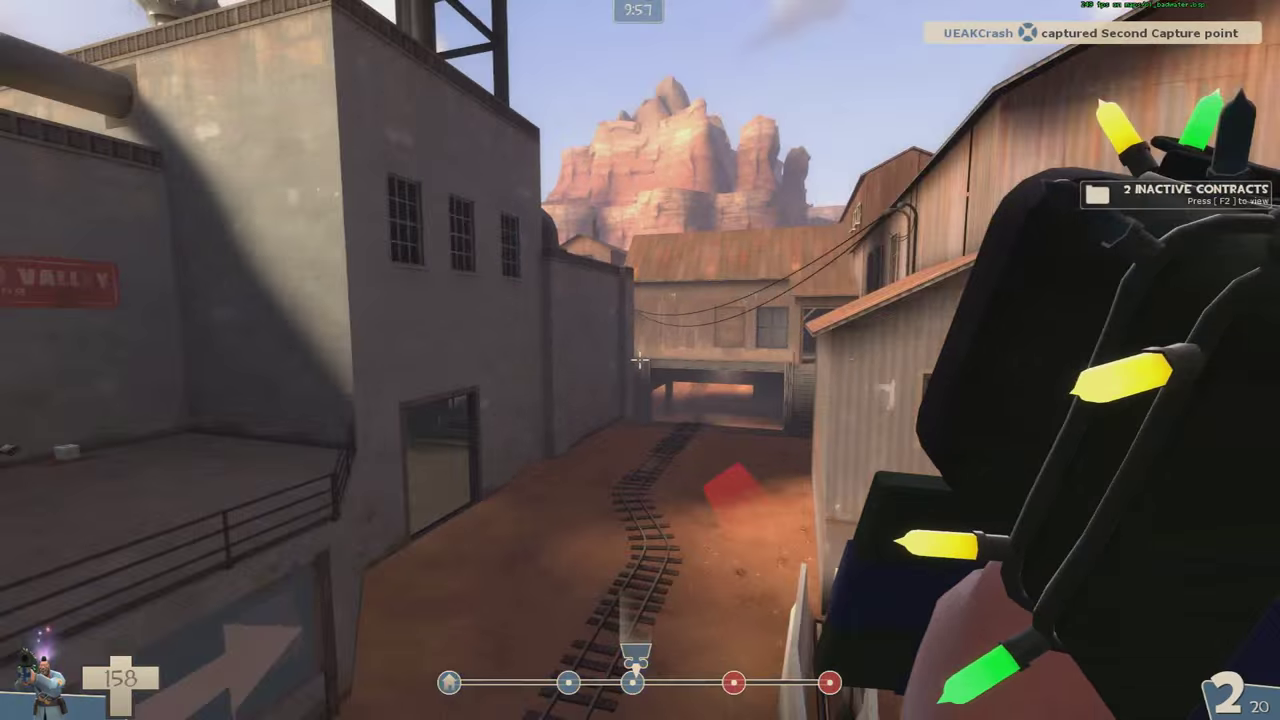
{"action": "left_click", "coordinate": [640, 360]}
{"action": "key", "text": "space"}
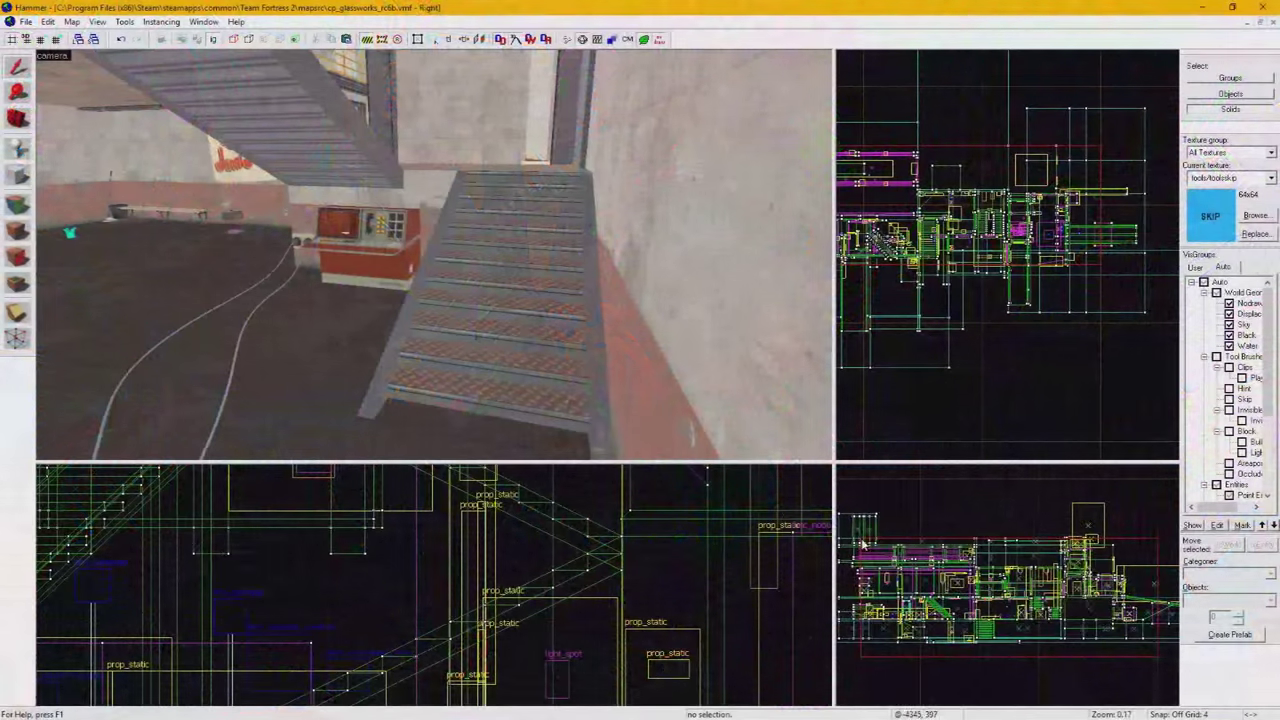
Switch to cp_glassworks_rc6b.vmf in Hammer and select the upper step of the metal staircase to check its dimensions
{"action": "key", "text": "z"}
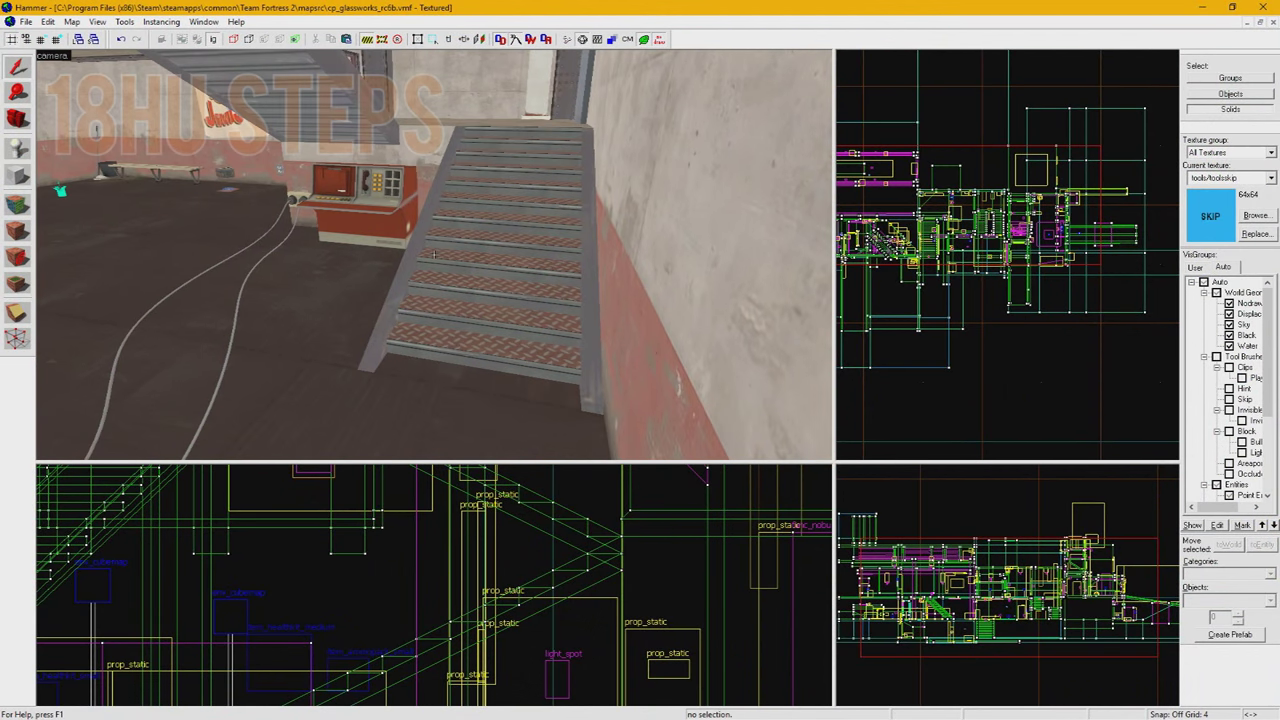
{"action": "key", "text": "w"}
{"action": "key", "text": "w"}
{"action": "left_click", "coordinate": [482, 286]}
{"action": "scroll", "coordinate": [597, 565], "scroll_direction": "up", "scroll_amount": 6}
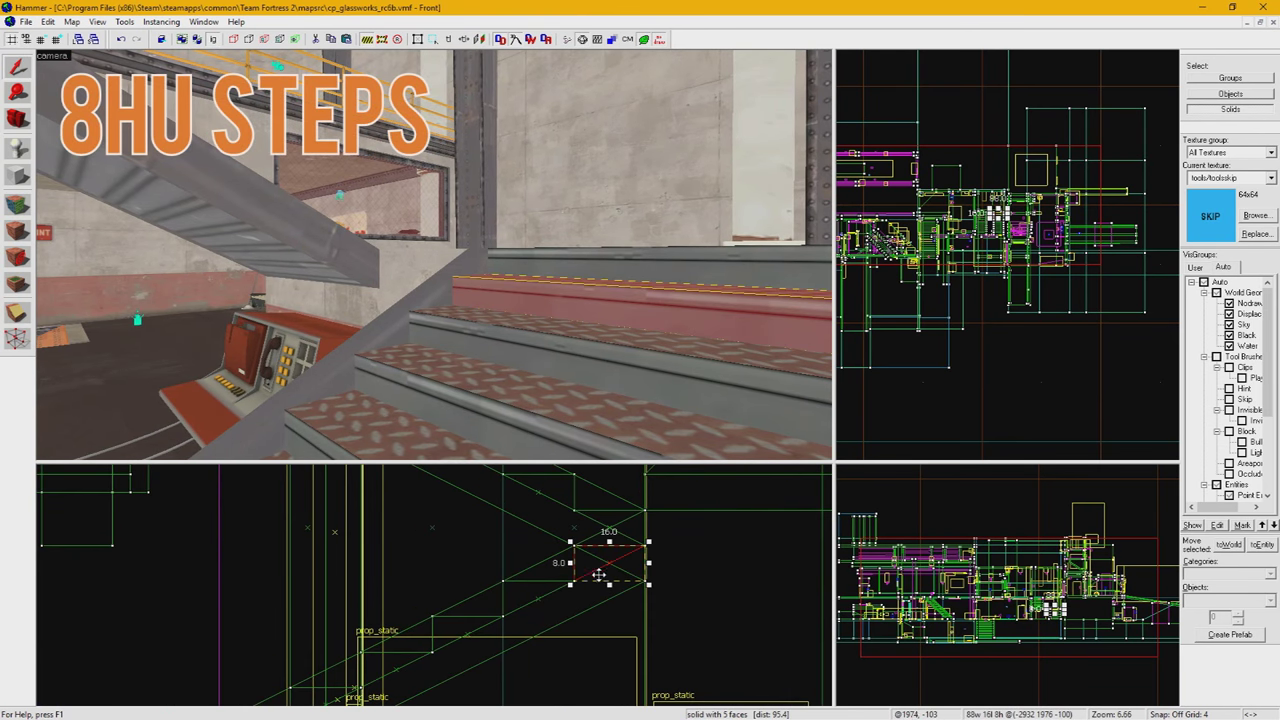
{"action": "key", "text": "z"}
{"action": "key", "text": "w"}
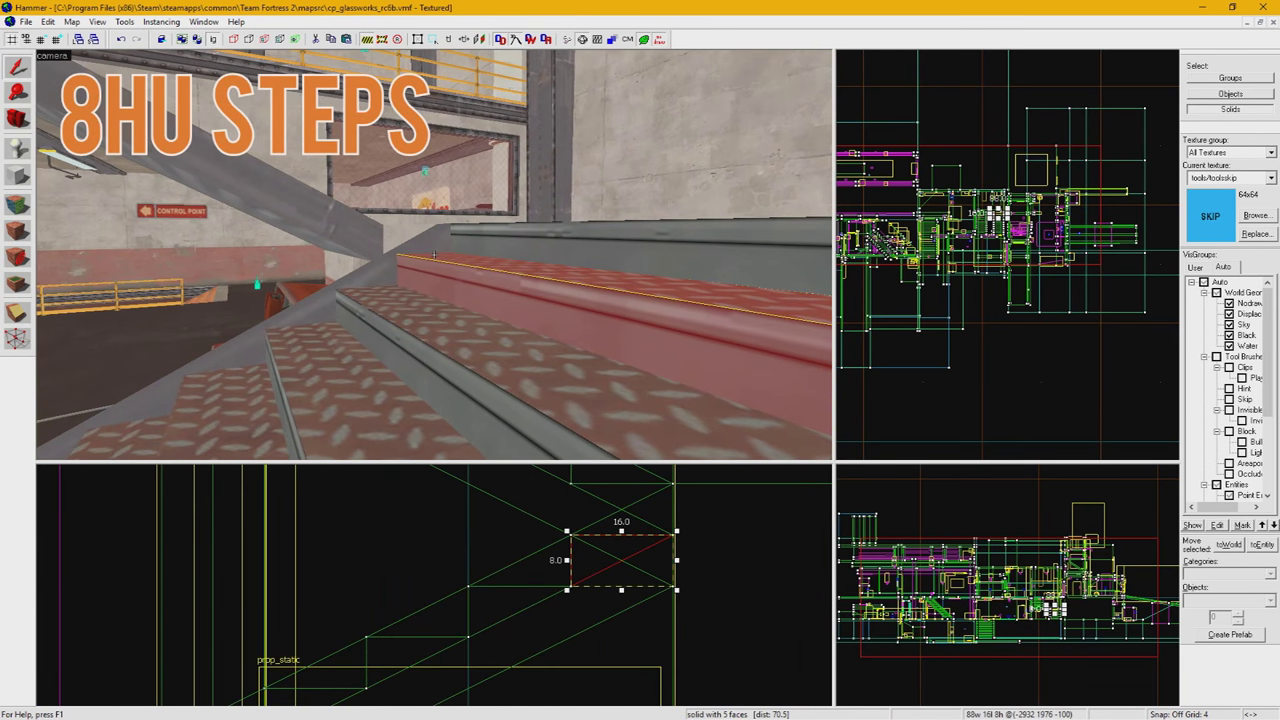
{"action": "key", "text": "s"}
{"action": "key", "text": "z"}
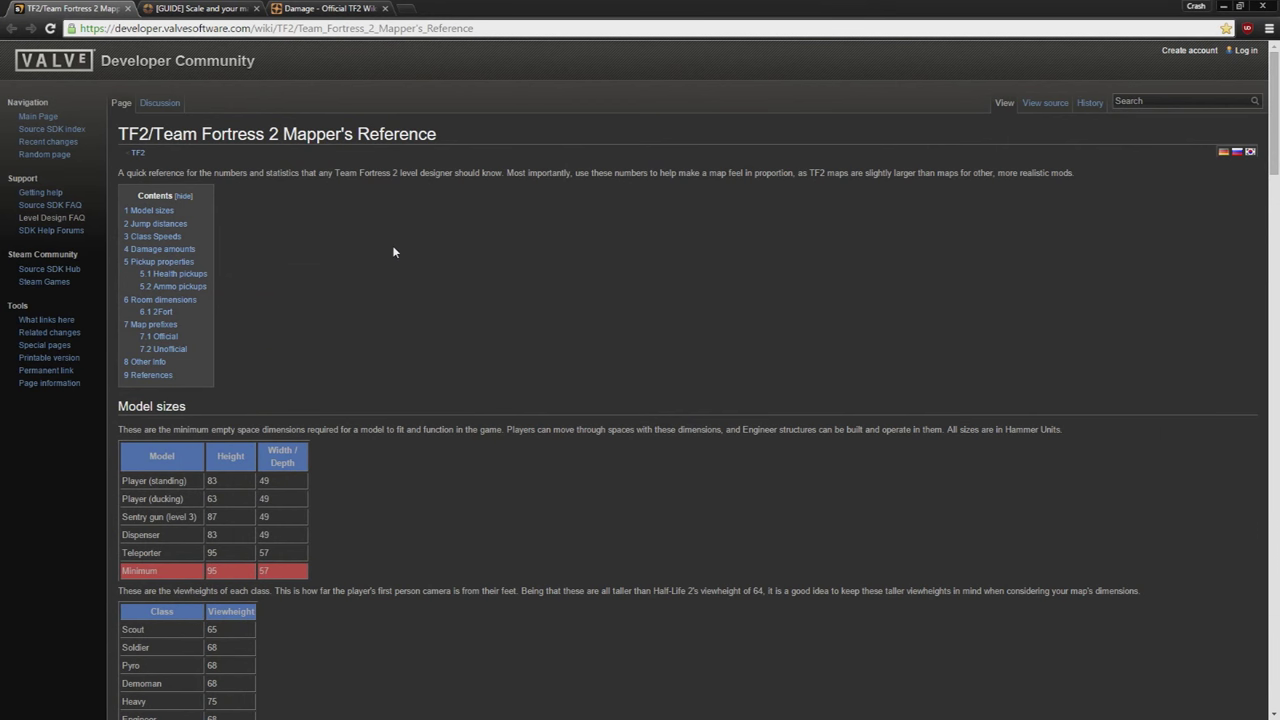
Switch to the browser and review the model sizes, jump distances and other info in the Team Fortress 2 Mapper's Reference
{"action": "scroll", "coordinate": [362, 263], "scroll_direction": "down", "scroll_amount": 3}
{"action": "scroll", "coordinate": [275, 272], "scroll_direction": "down", "scroll_amount": 13}
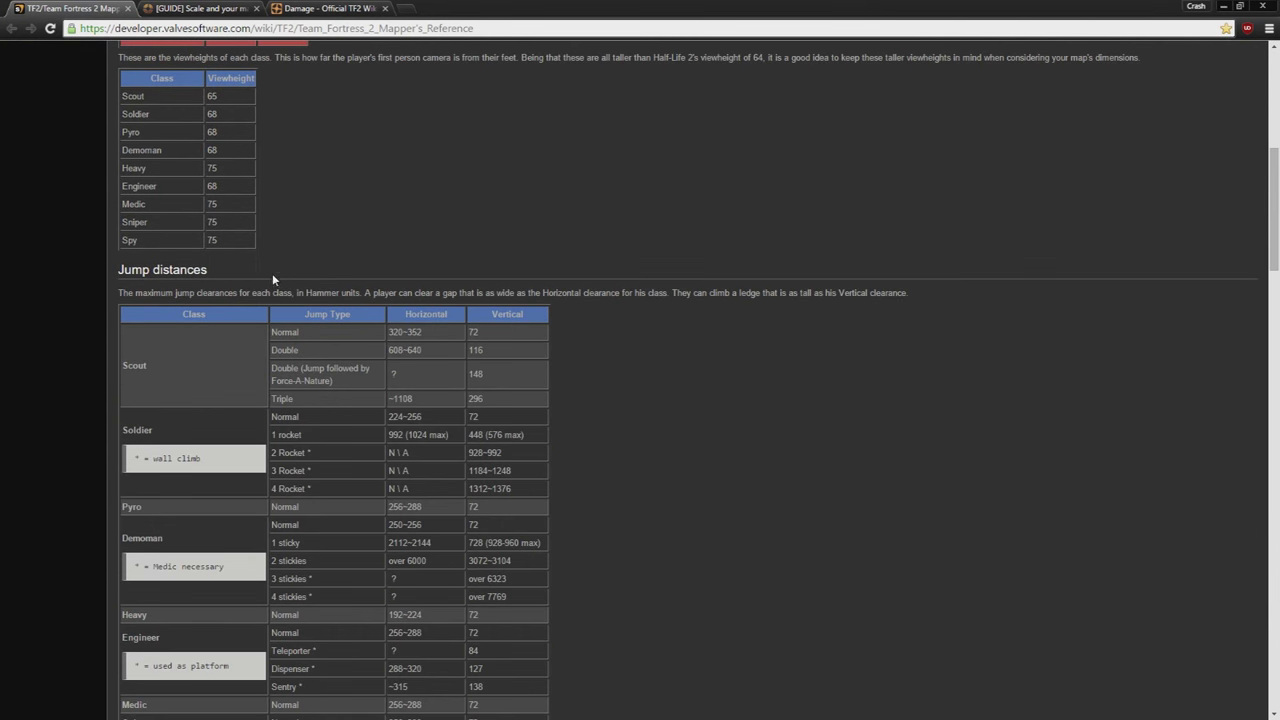
{"action": "scroll", "coordinate": [267, 282], "scroll_direction": "down", "scroll_amount": 15}
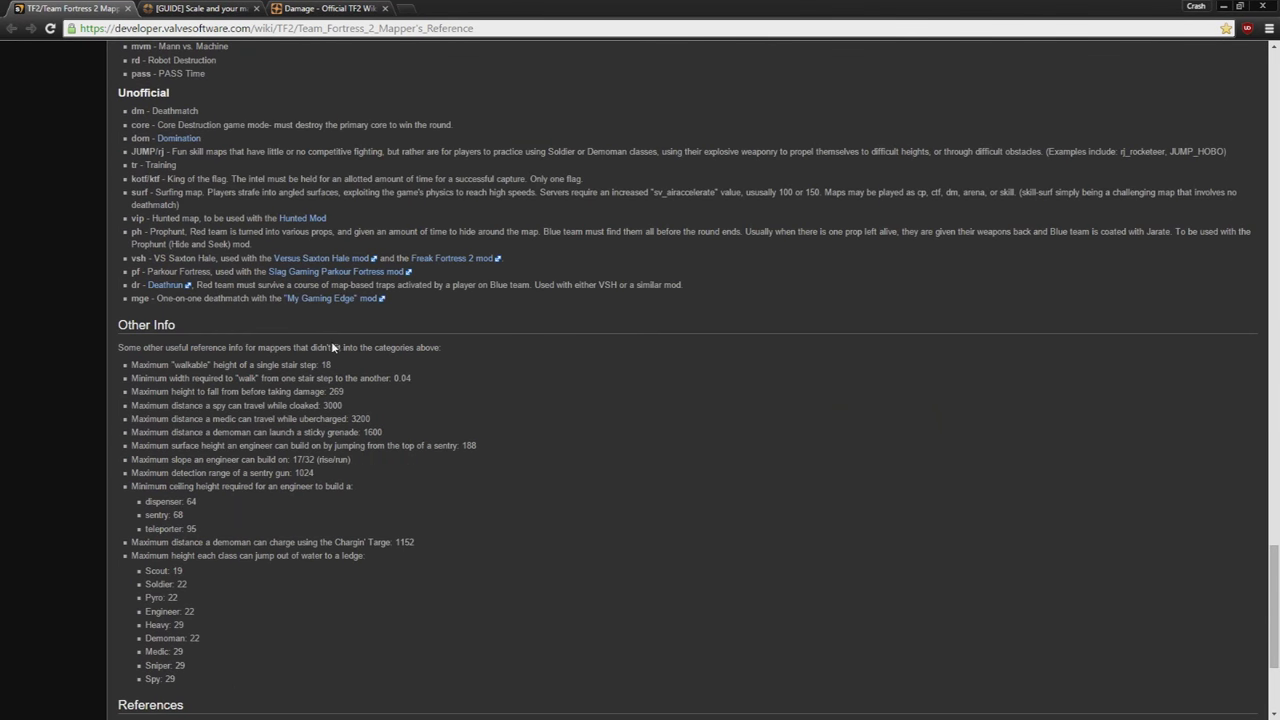
{"action": "scroll", "coordinate": [334, 347], "scroll_direction": "up", "scroll_amount": 15}
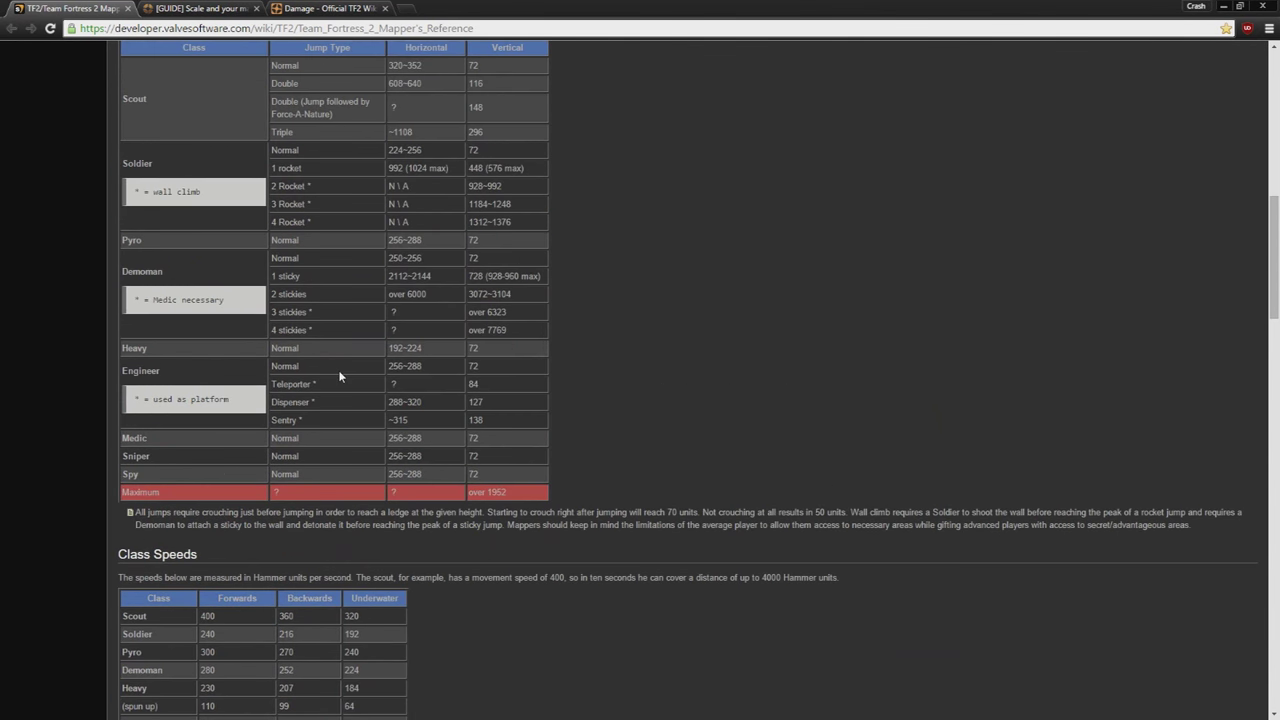
{"action": "scroll", "coordinate": [339, 375], "scroll_direction": "up", "scroll_amount": 8}
{"action": "scroll", "coordinate": [337, 376], "scroll_direction": "down", "scroll_amount": 3}
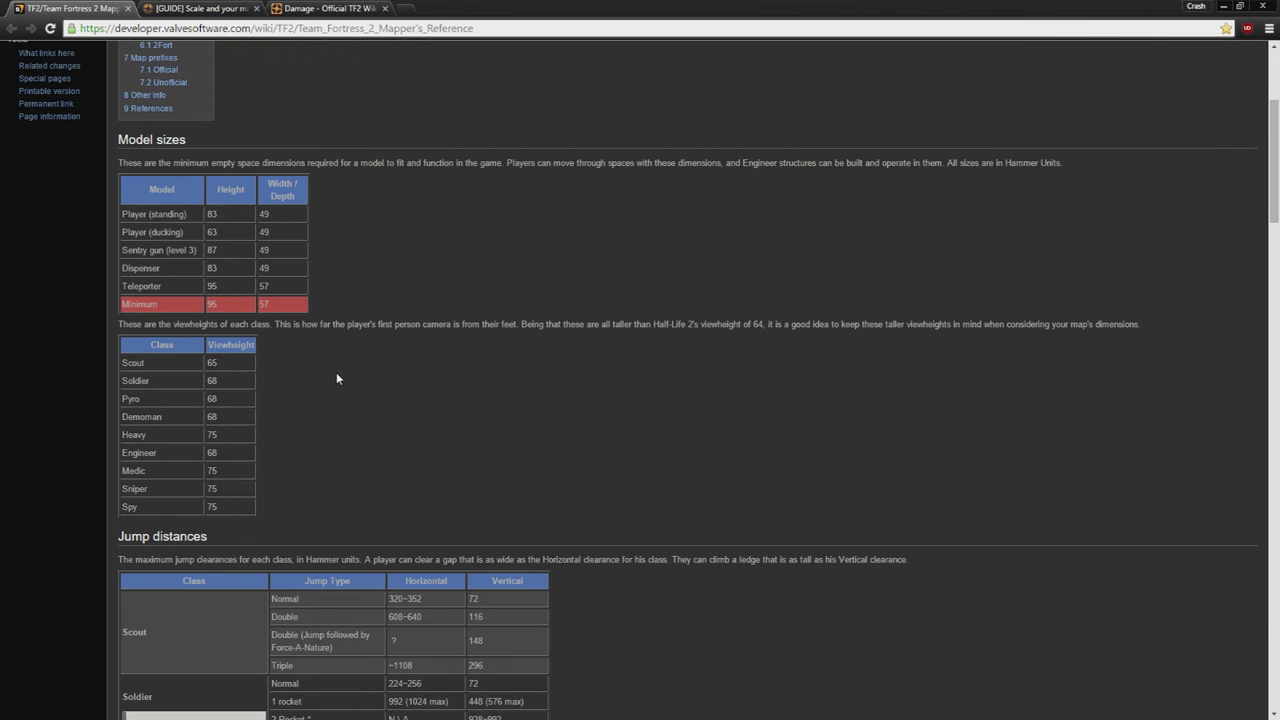
{"action": "scroll", "coordinate": [337, 378], "scroll_direction": "down", "scroll_amount": 2}
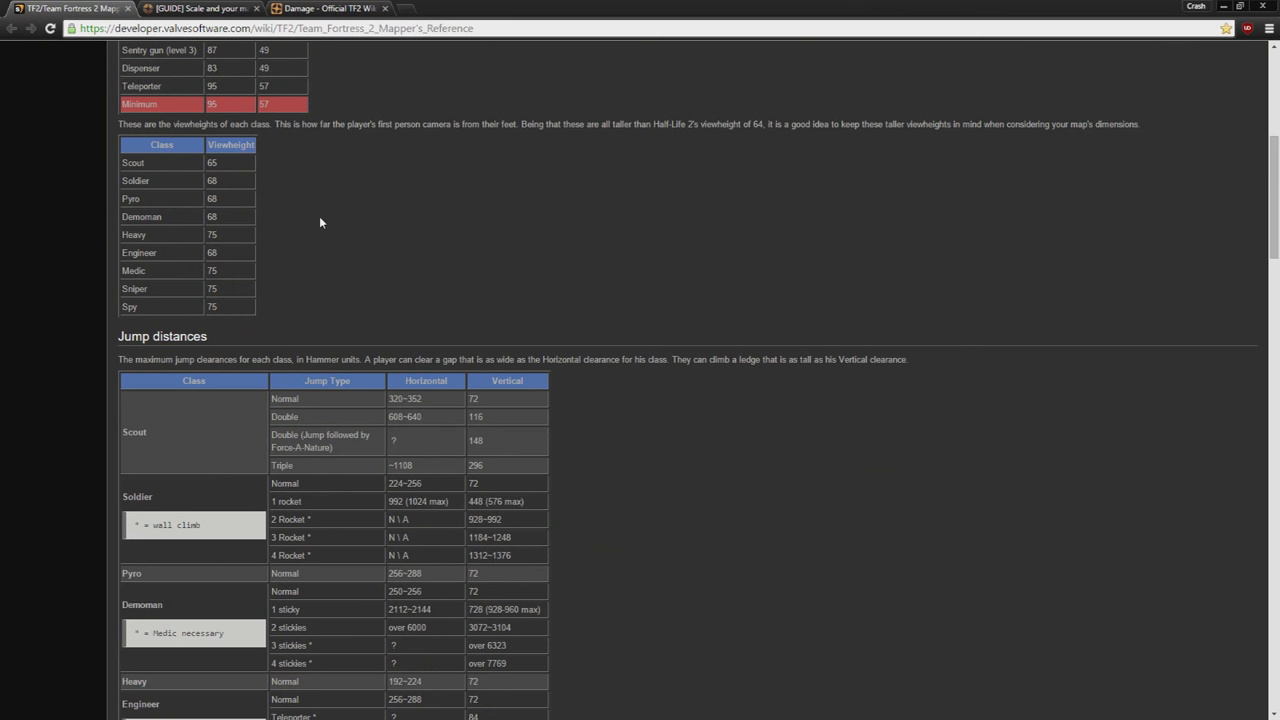
Open the tf2maps.net guide "Scale and your map" and review its sections on cover, heights and the summary
{"action": "left_click", "coordinate": [213, 10]}
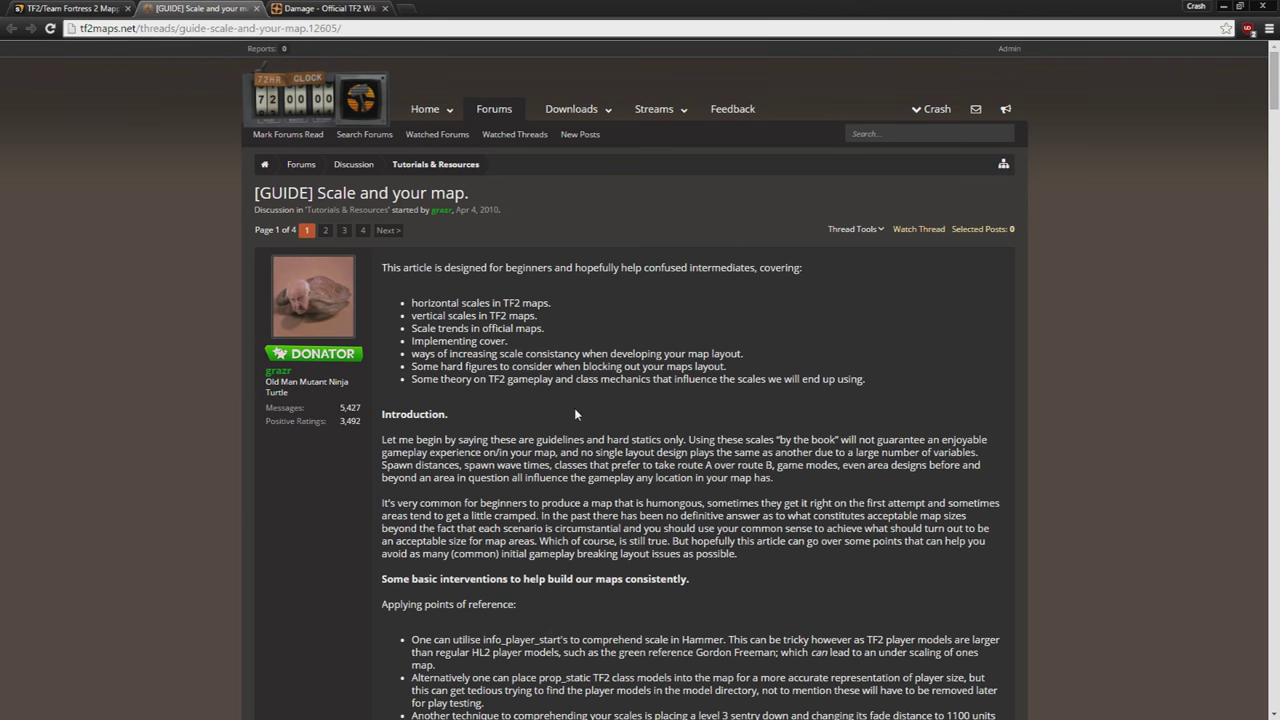
{"action": "scroll", "coordinate": [575, 413], "scroll_direction": "down", "scroll_amount": 20}
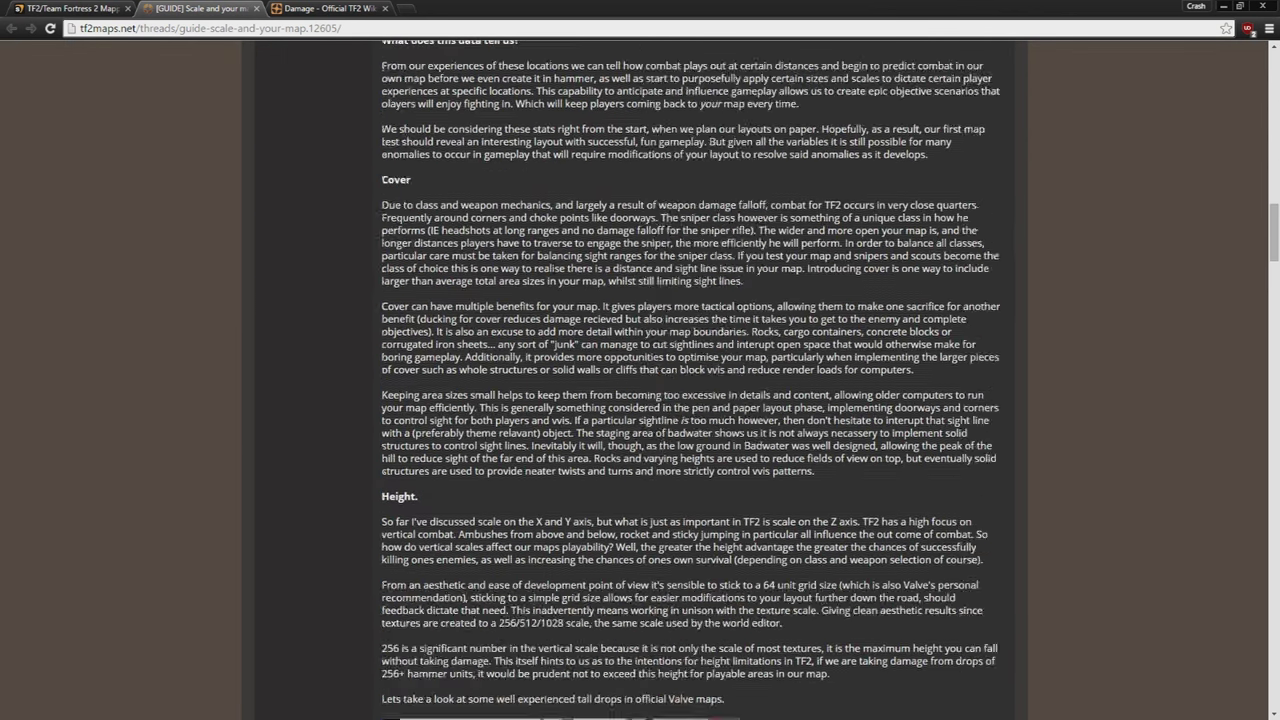
{"action": "scroll", "coordinate": [548, 403], "scroll_direction": "down", "scroll_amount": 18}
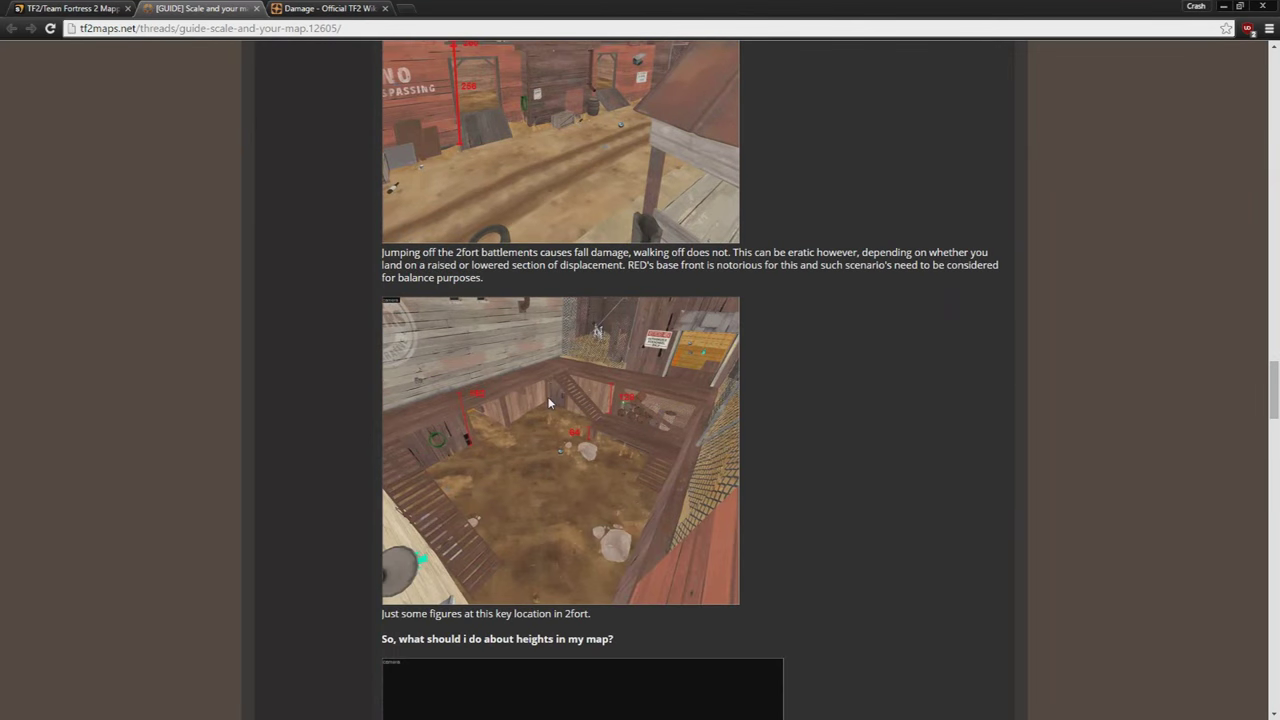
{"action": "scroll", "coordinate": [548, 403], "scroll_direction": "down", "scroll_amount": 4}
{"action": "scroll", "coordinate": [546, 394], "scroll_direction": "down", "scroll_amount": 15}
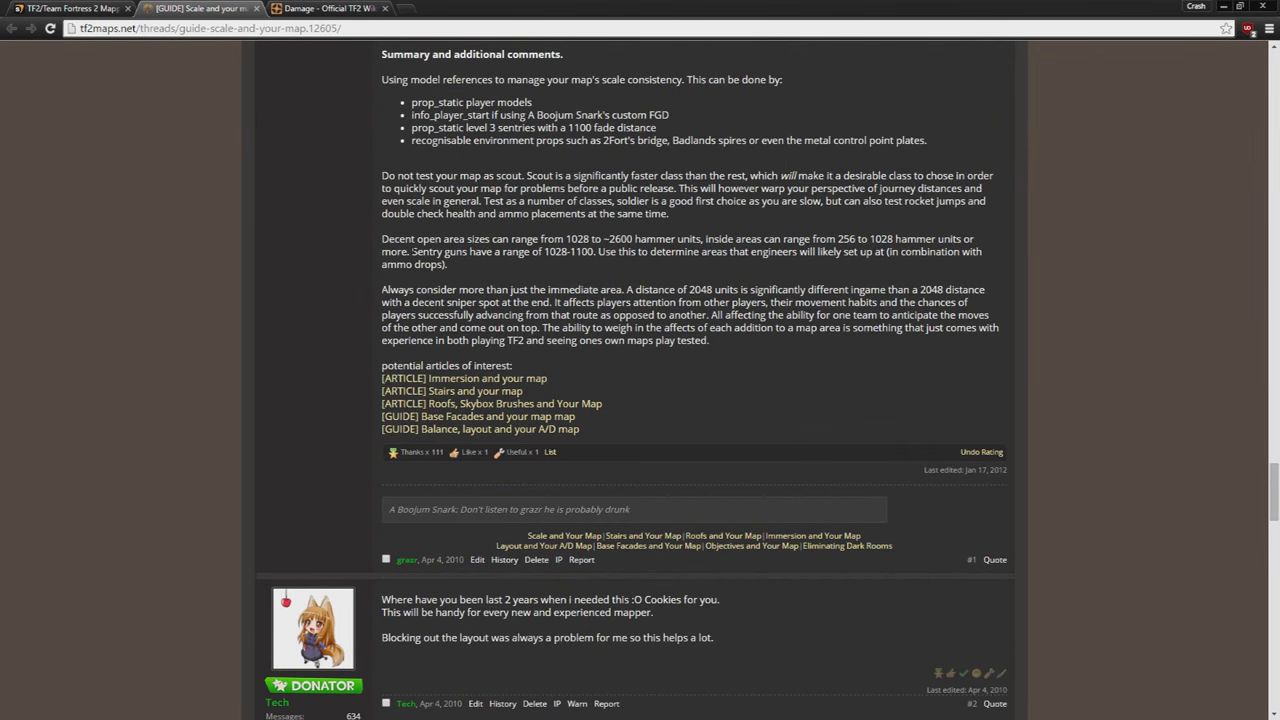
{"action": "scroll", "coordinate": [296, 103], "scroll_direction": "up", "scroll_amount": 15}
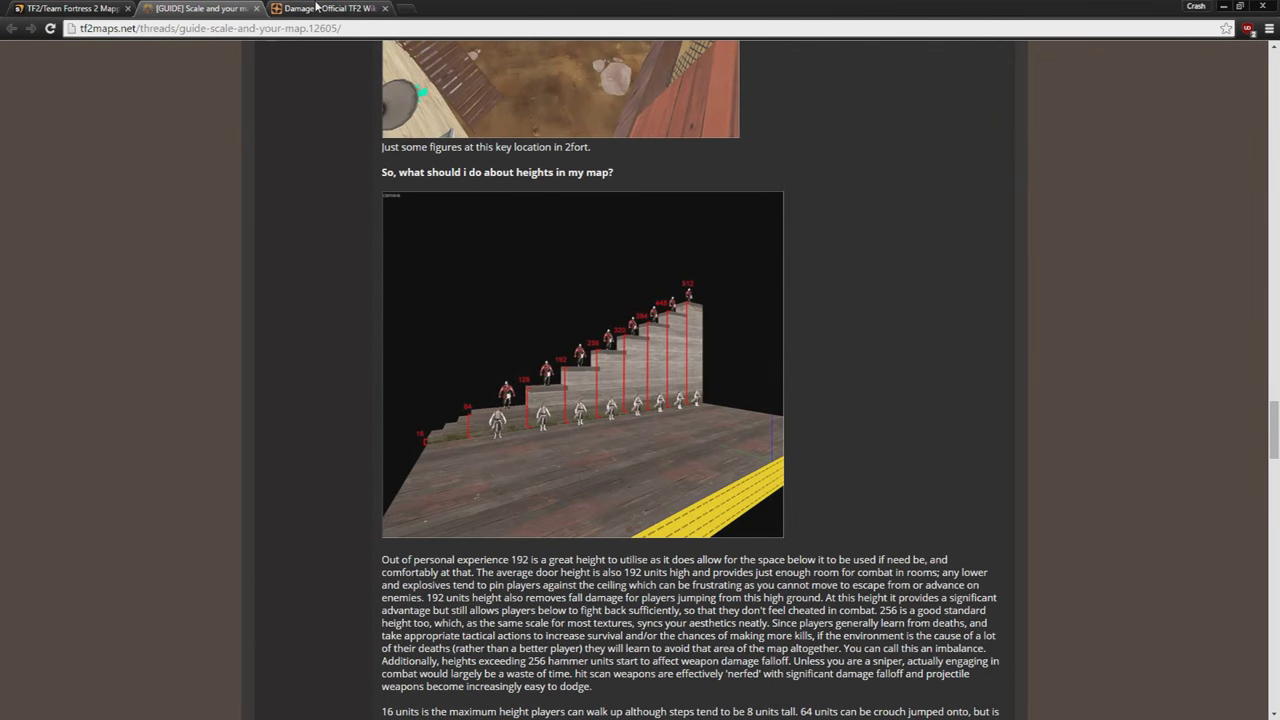
Open the Team Fortress wiki's Damage page and enlarge the graph of how damage is affected by distance
{"action": "left_click", "coordinate": [316, 7]}
{"action": "scroll", "coordinate": [497, 278], "scroll_direction": "down", "scroll_amount": 5}
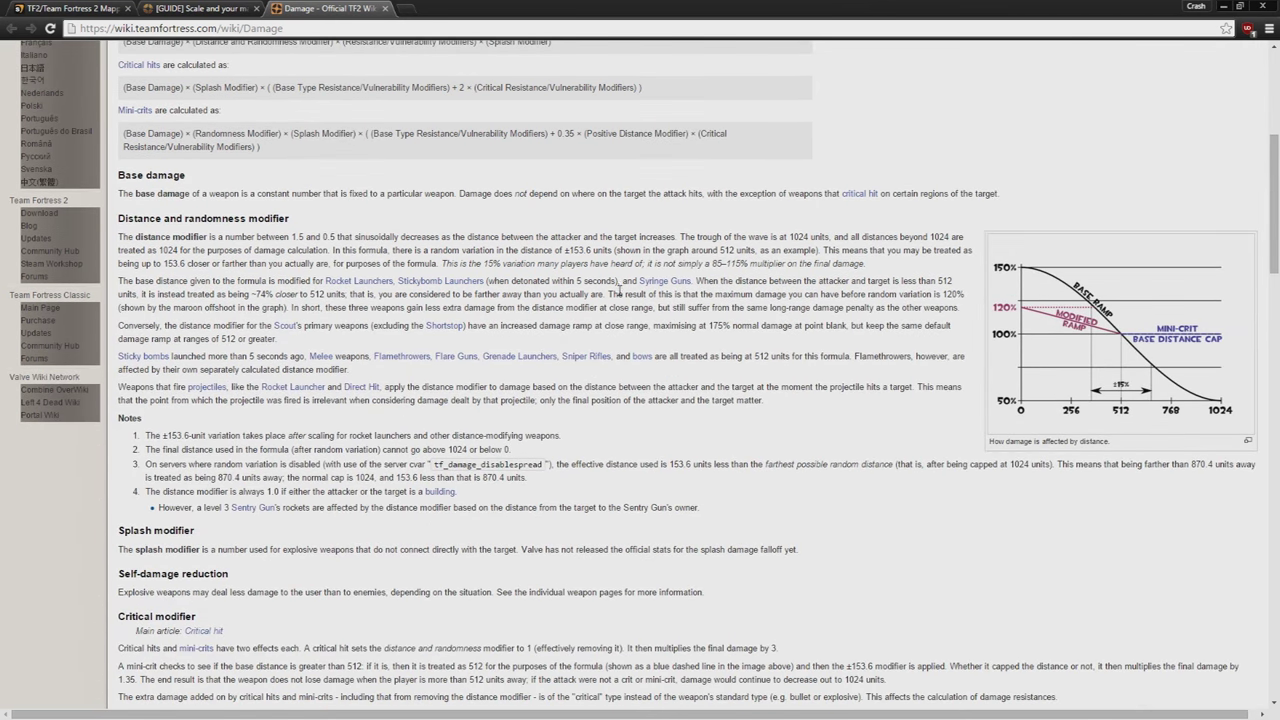
{"action": "left_click", "coordinate": [1072, 312]}
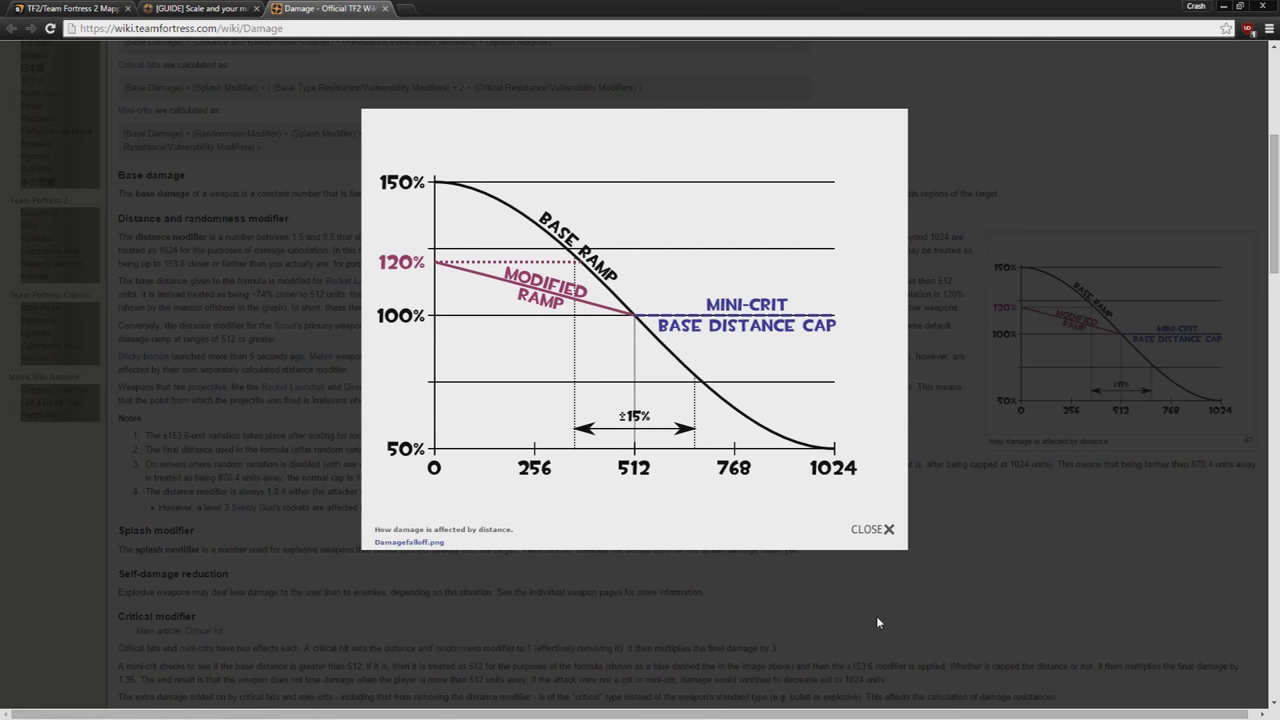